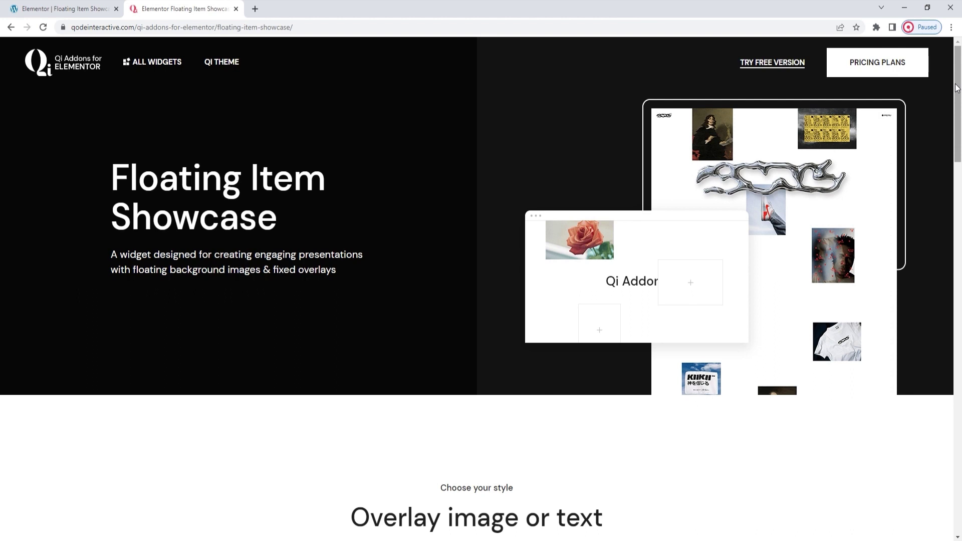
Browse the Qi Floating Item Showcase demo page, then return to the Elementor editor tab
left_click_drag(957, 88, 957, 177)
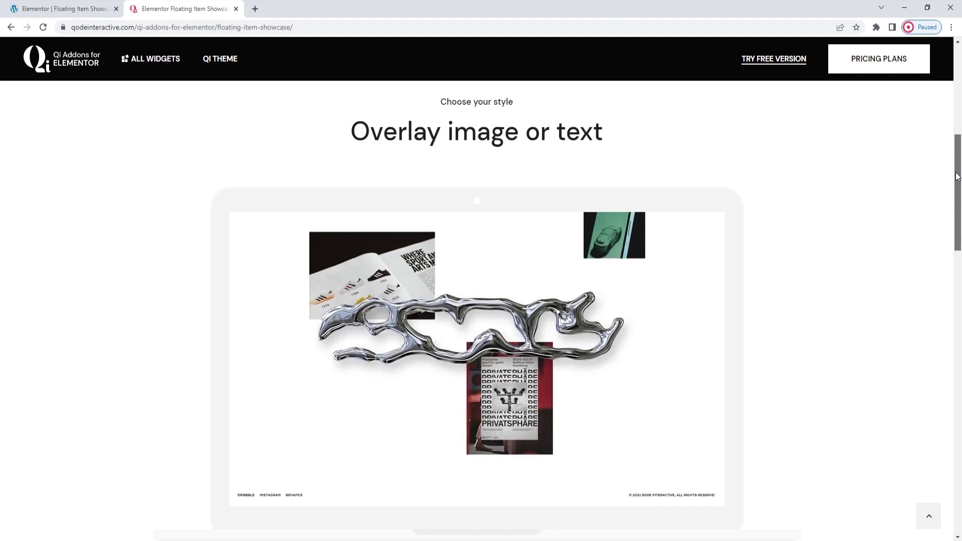
left_click_drag(958, 176, 960, 325)
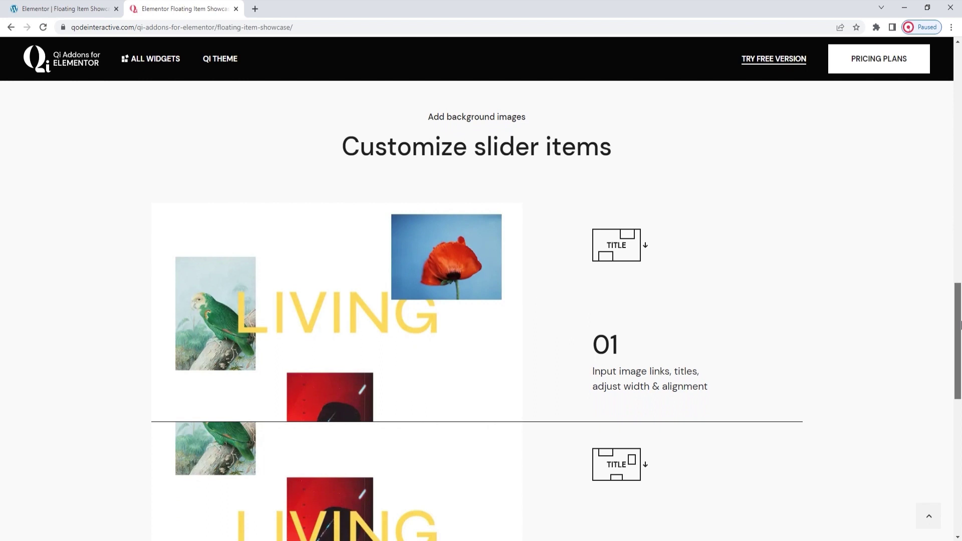
left_click_drag(960, 325, 960, 368)
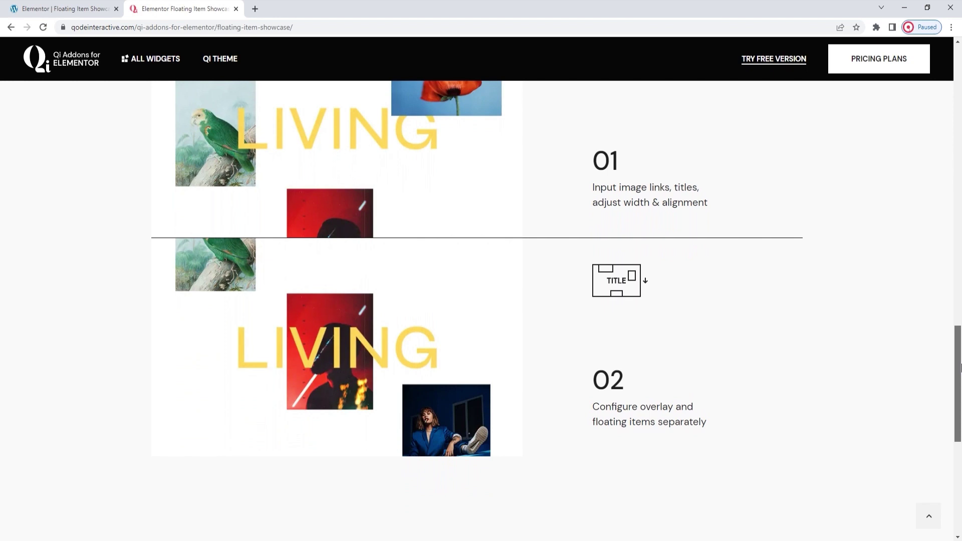
left_click_drag(960, 367, 960, 389)
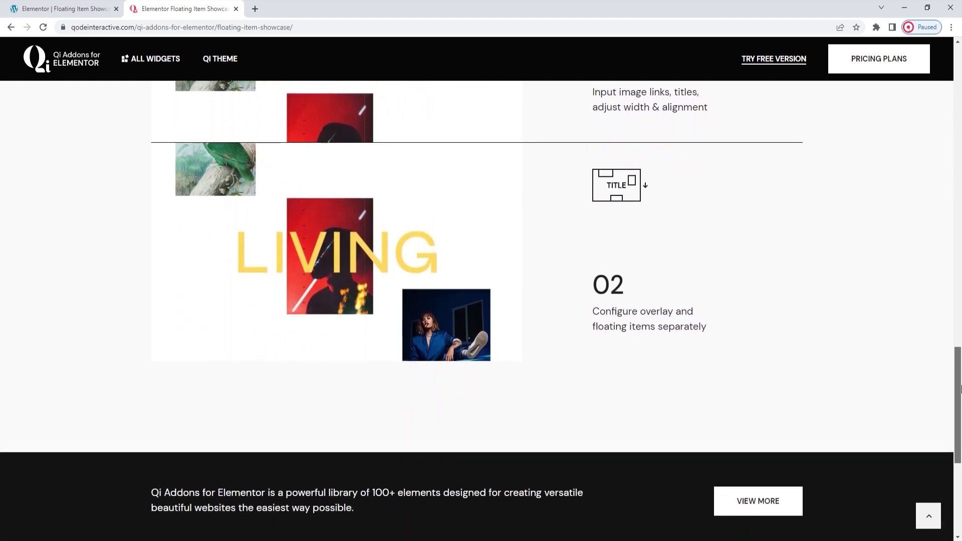
left_click(90, 9)
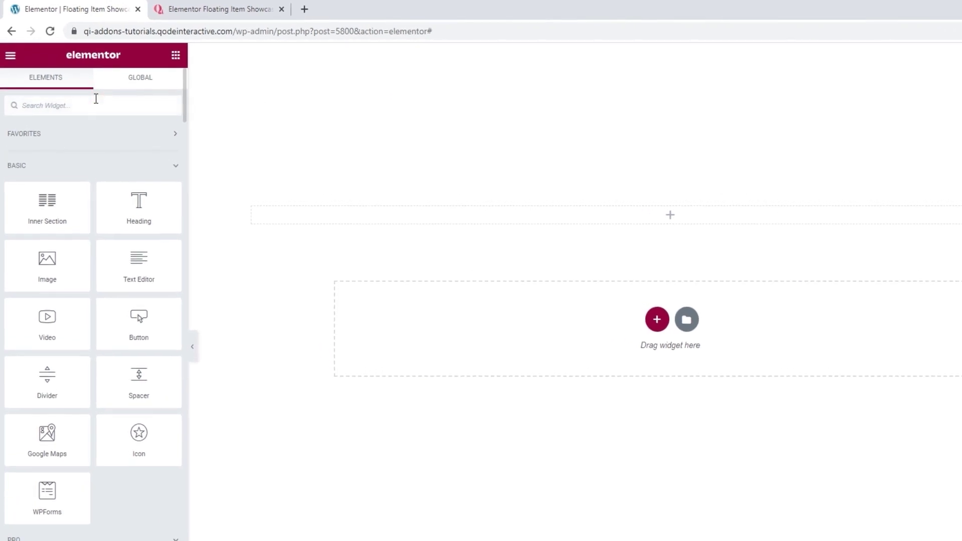
Search 'floa' and drop the Floating Item Showcase widget into the top section
type("floa")
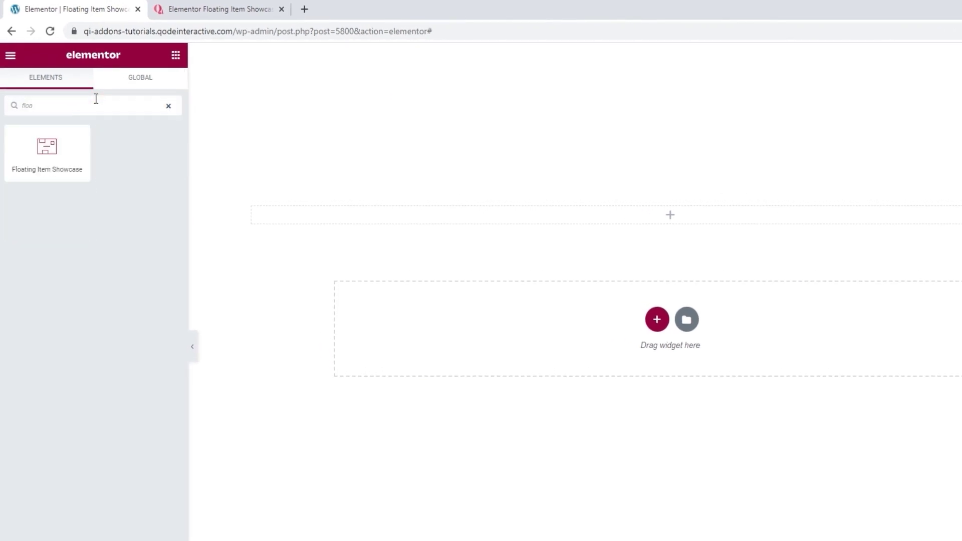
left_click_drag(84, 138, 399, 215)
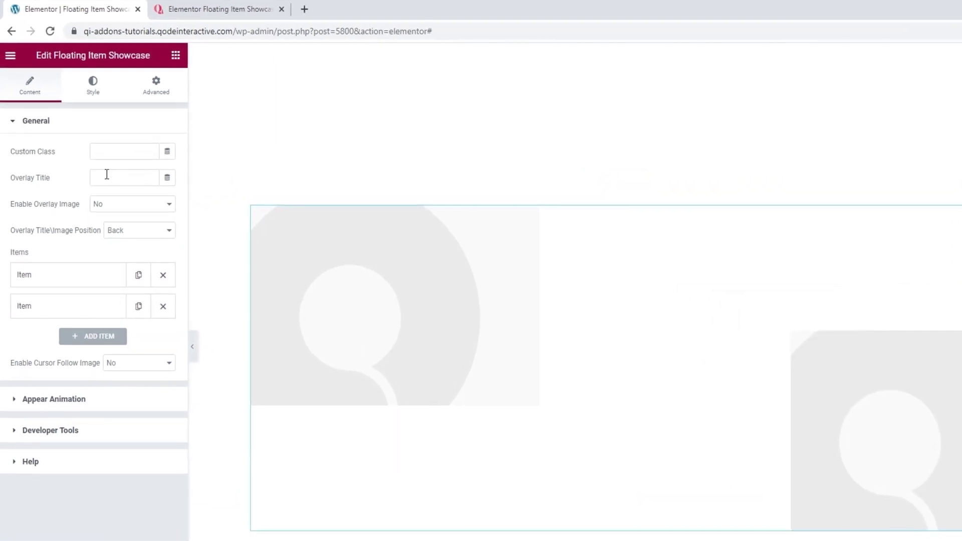
left_click(112, 177)
Enter 'title' as the overlay title and bring up the widget's style settings
type("title")
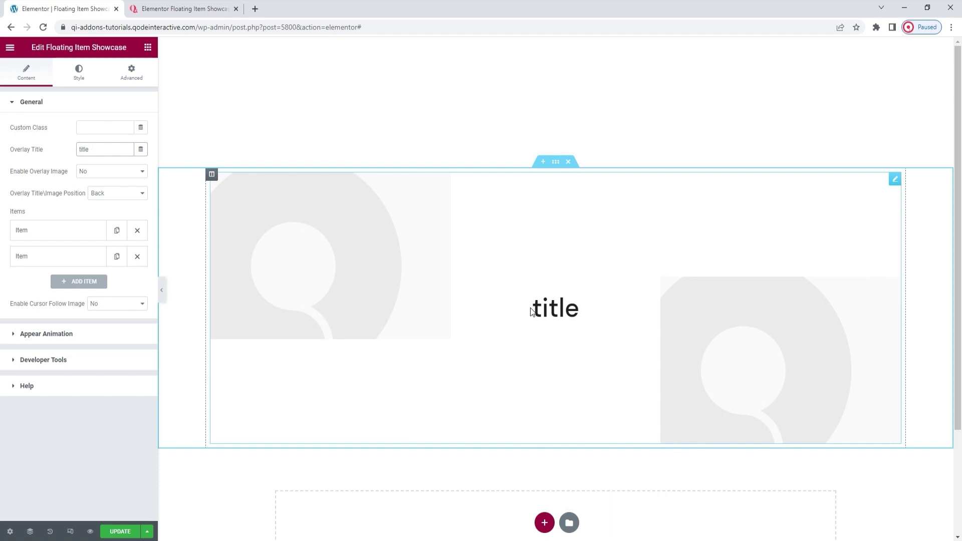
left_click(79, 82)
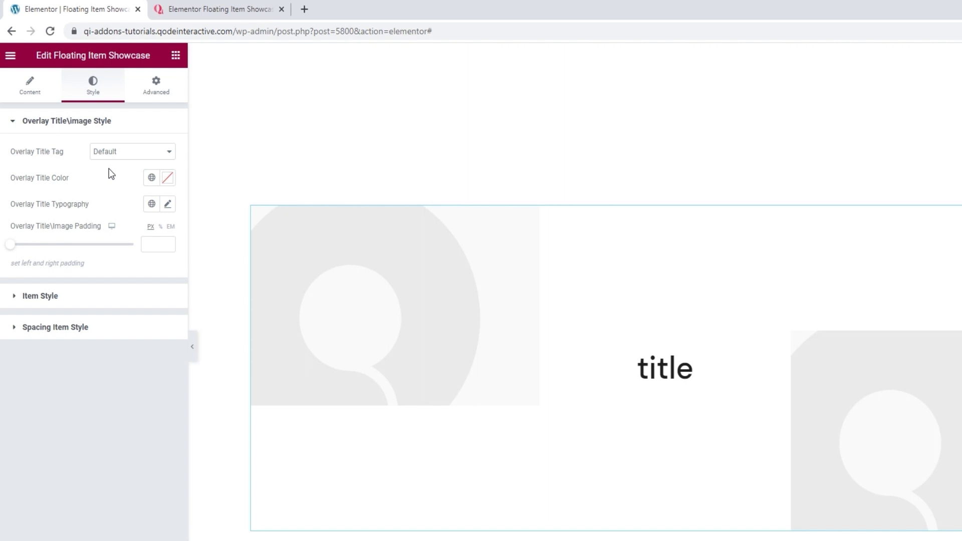
left_click(127, 157)
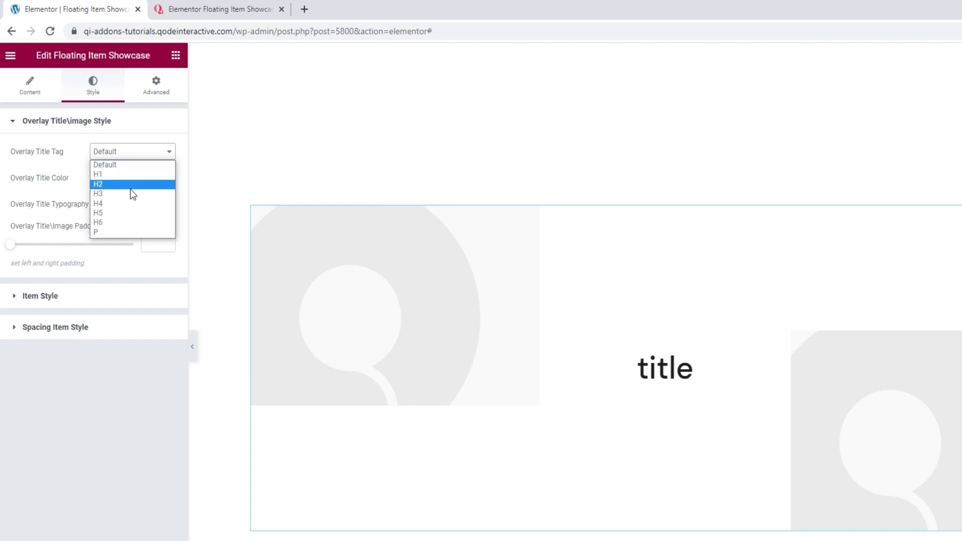
left_click(128, 164)
left_click(164, 183)
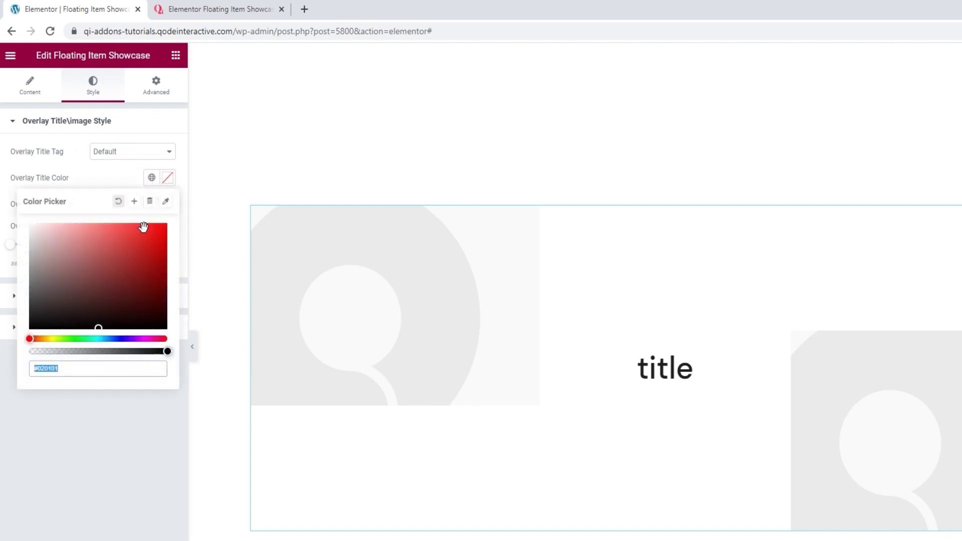
left_click(134, 235)
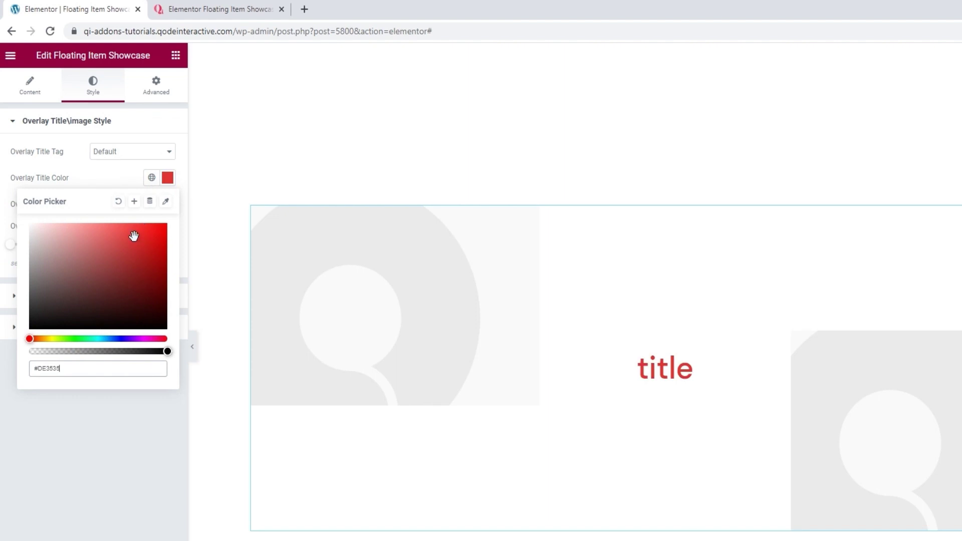
left_click(118, 201)
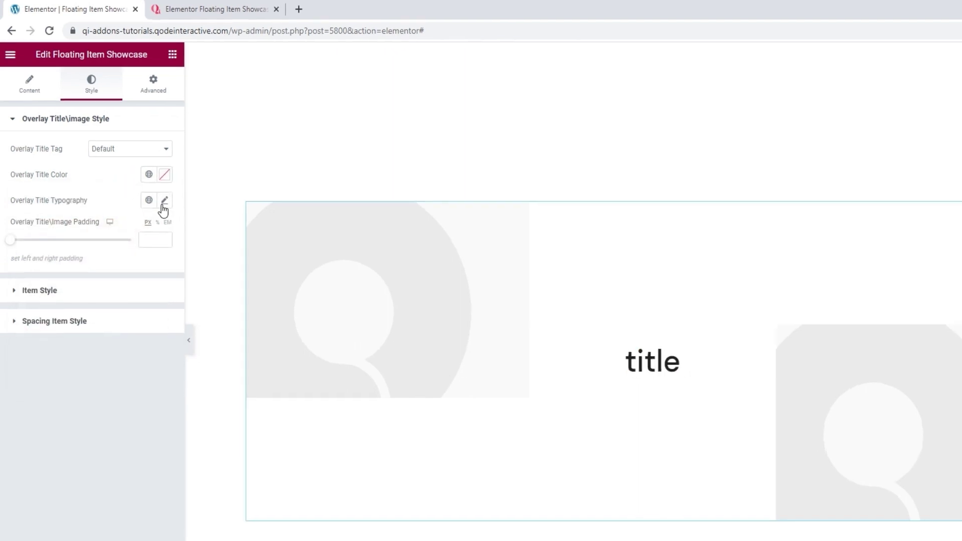
left_click(167, 205)
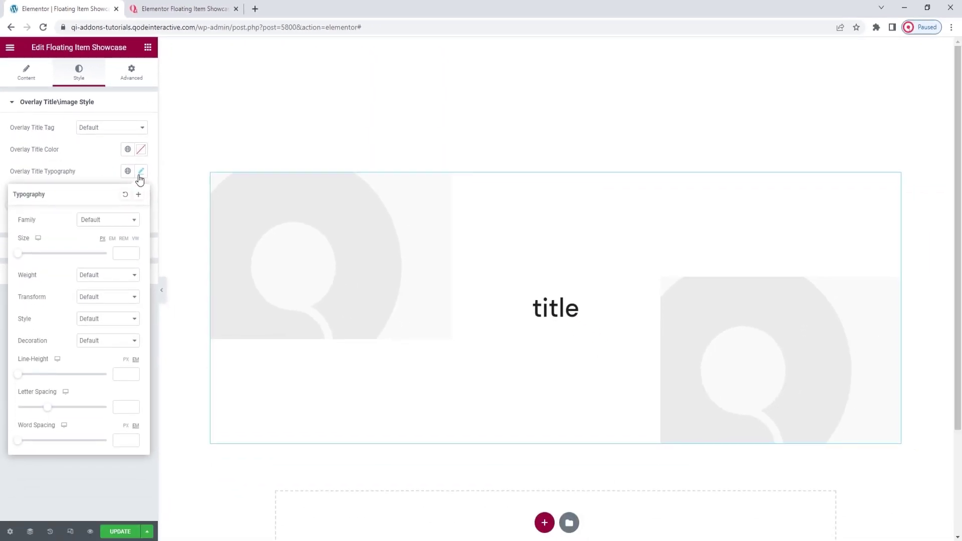
left_click(117, 220)
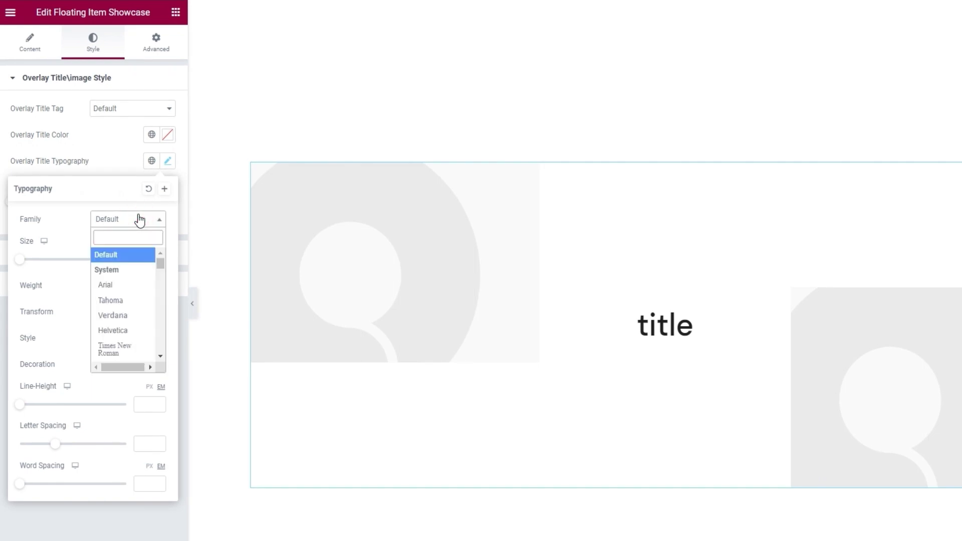
left_click(139, 218)
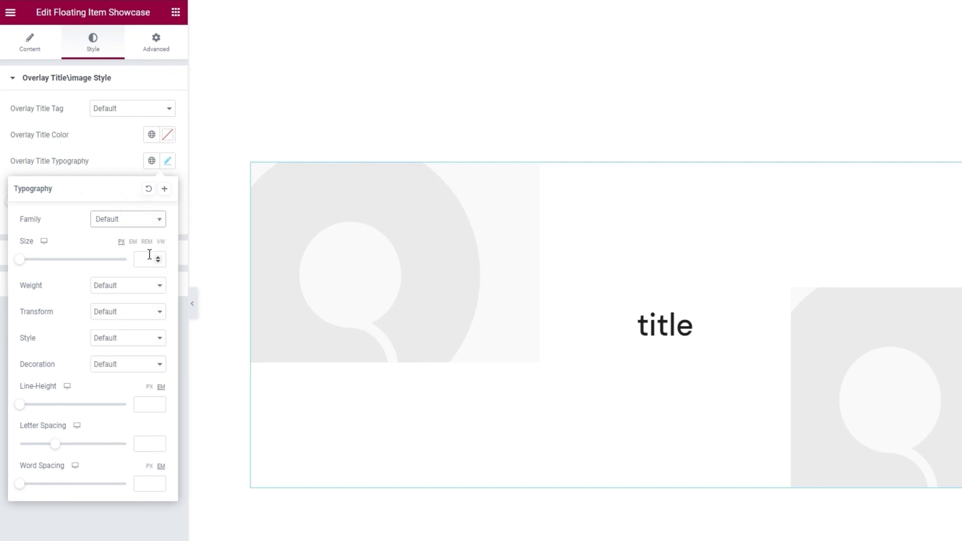
left_click(131, 290)
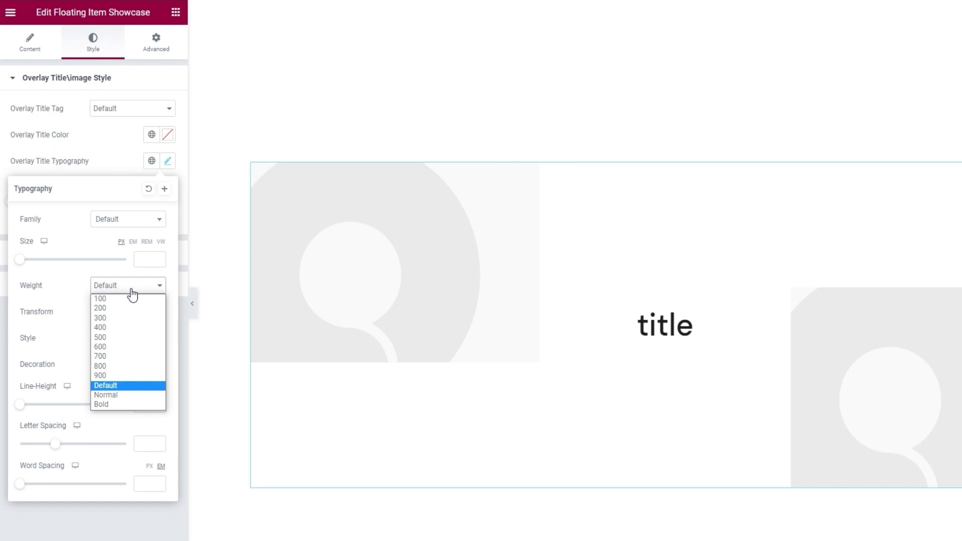
left_click(132, 290)
left_click(135, 313)
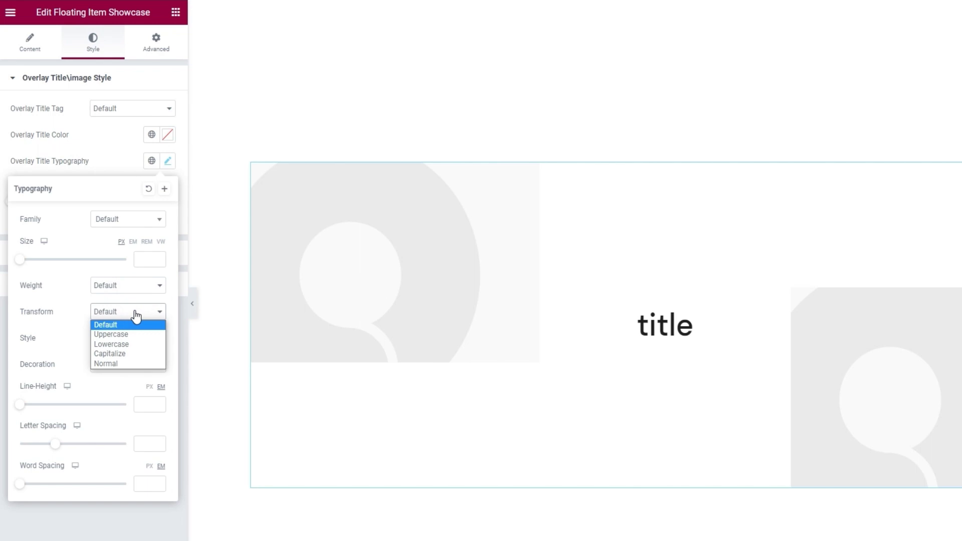
left_click(135, 315)
left_click(137, 337)
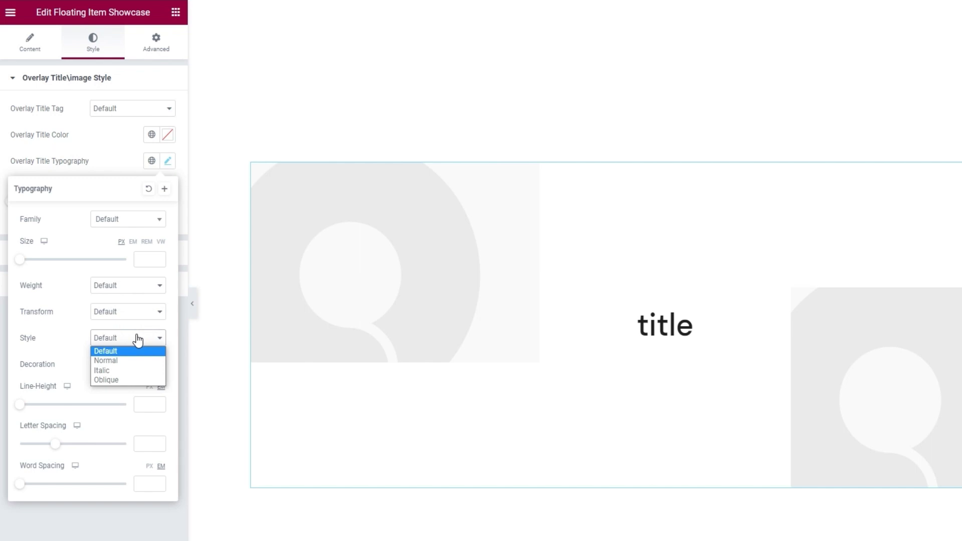
left_click(138, 341)
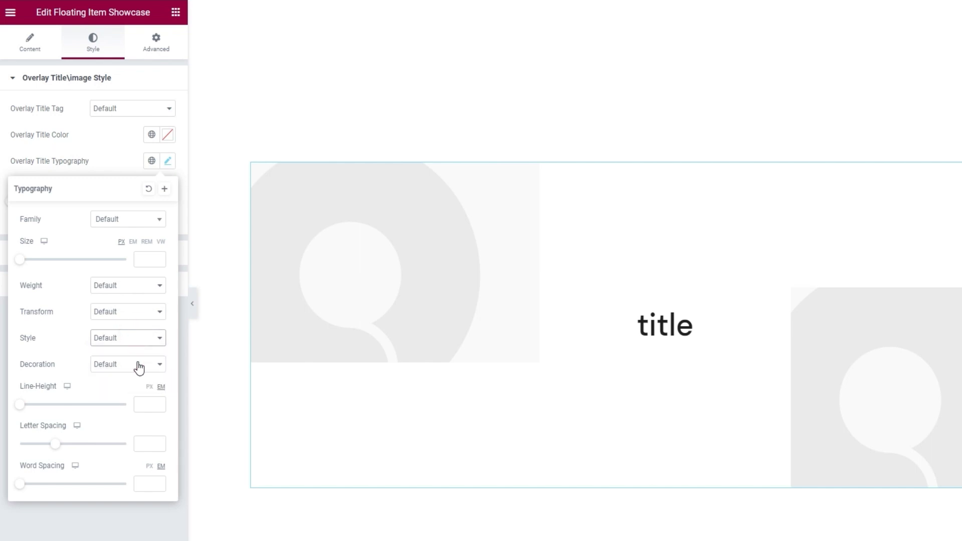
left_click(137, 365)
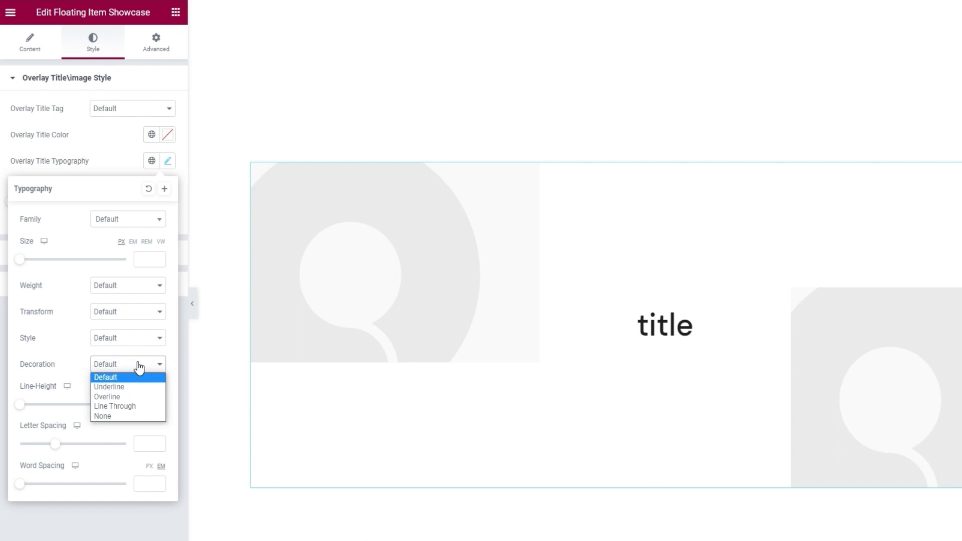
left_click(138, 367)
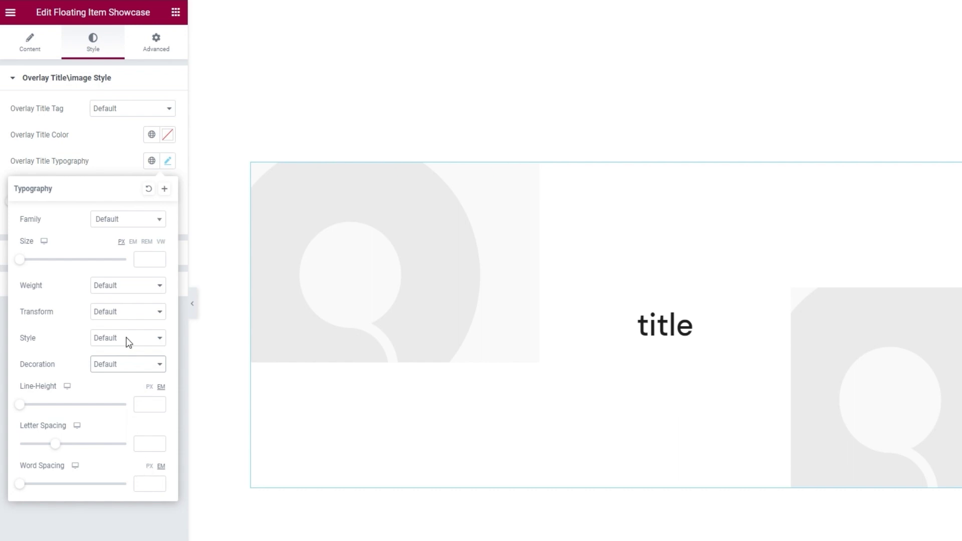
left_click(106, 161)
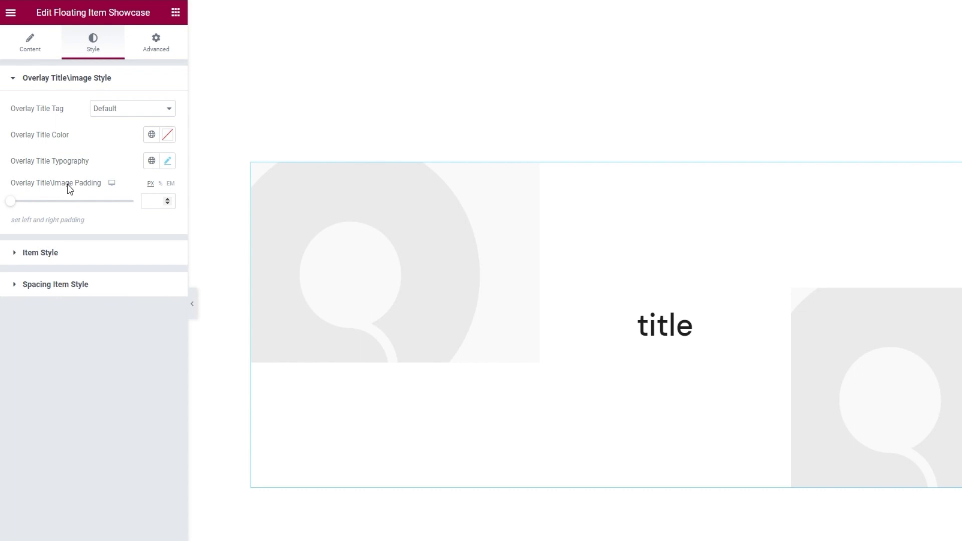
Back on the content settings, delete the overlay title text 'title'
left_click(26, 59)
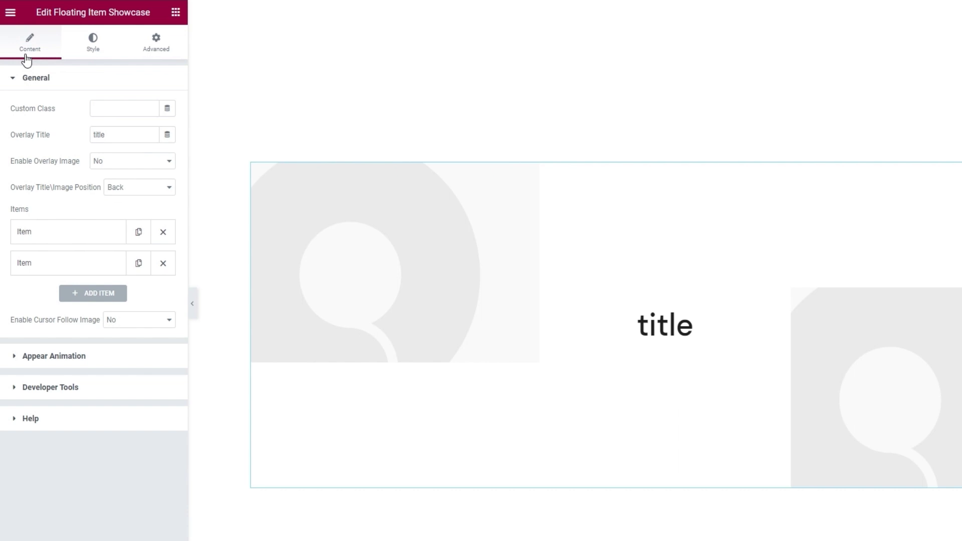
left_click(98, 133)
double_click(99, 133)
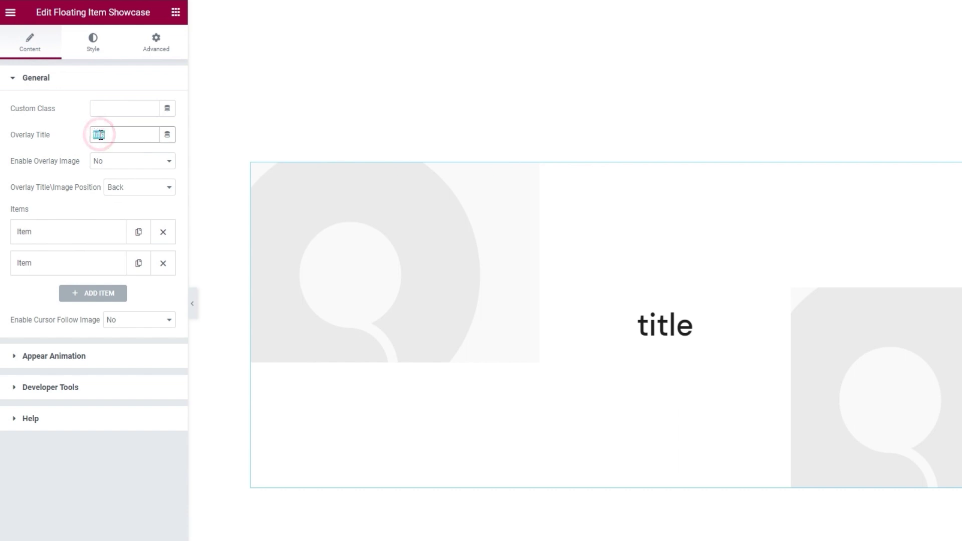
key("BackSpace")
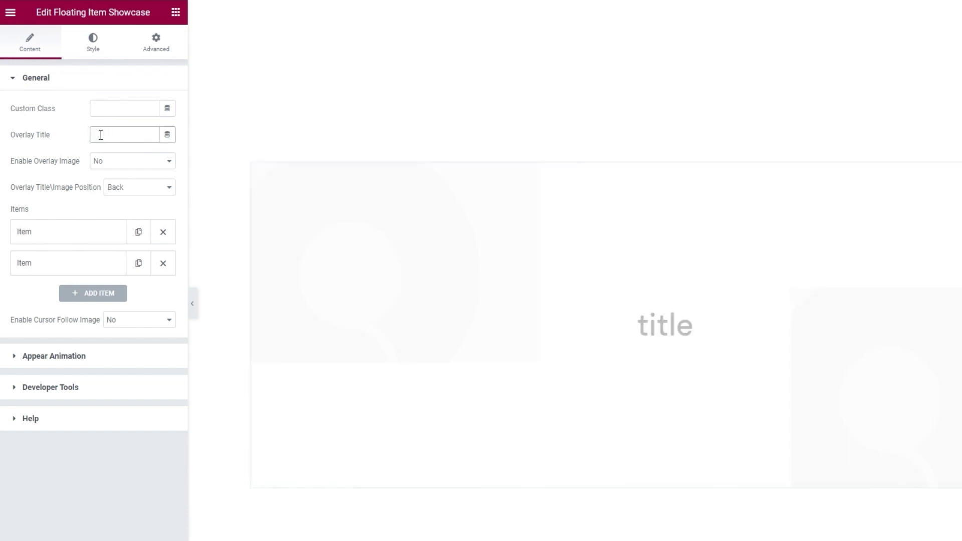
Enable the overlay image and insert floating-image.png from the media library
left_click(131, 161)
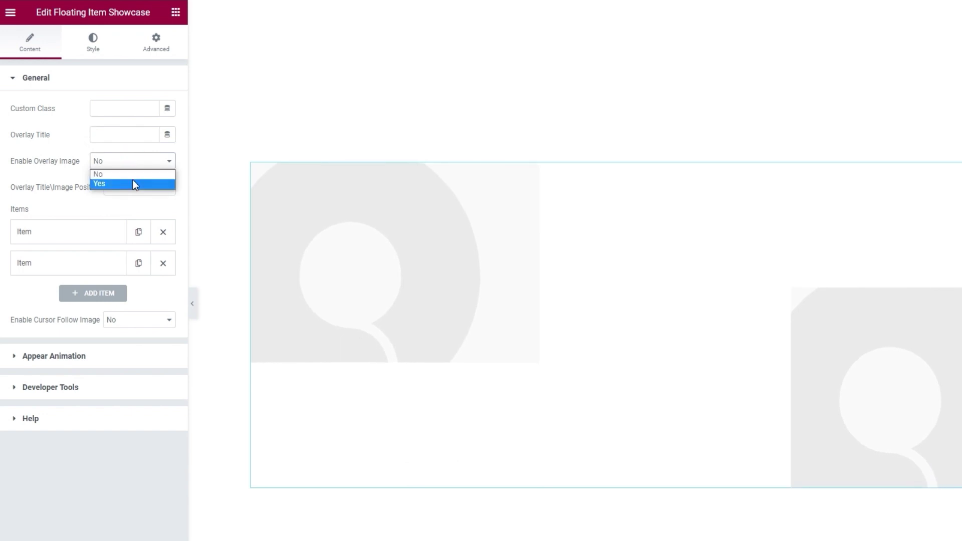
left_click(134, 184)
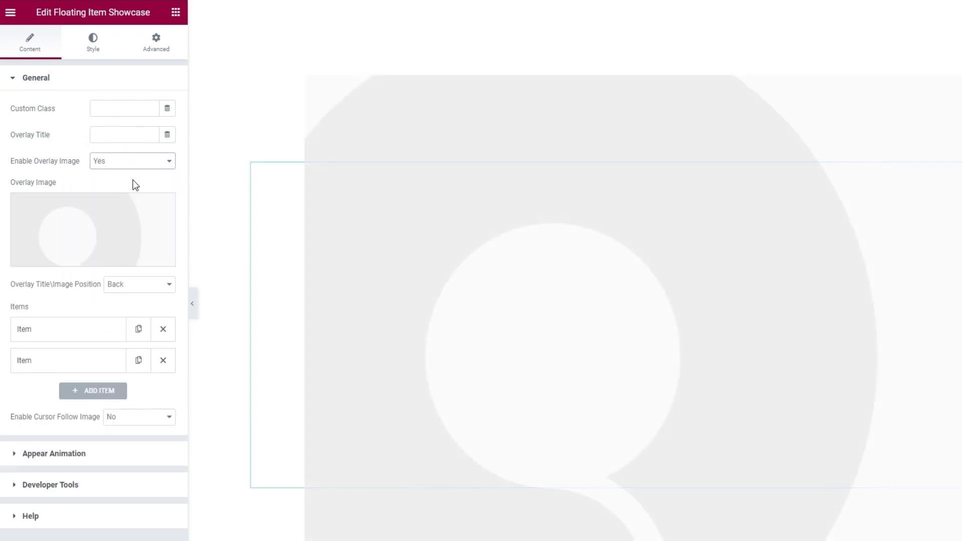
mouse_move(134, 209)
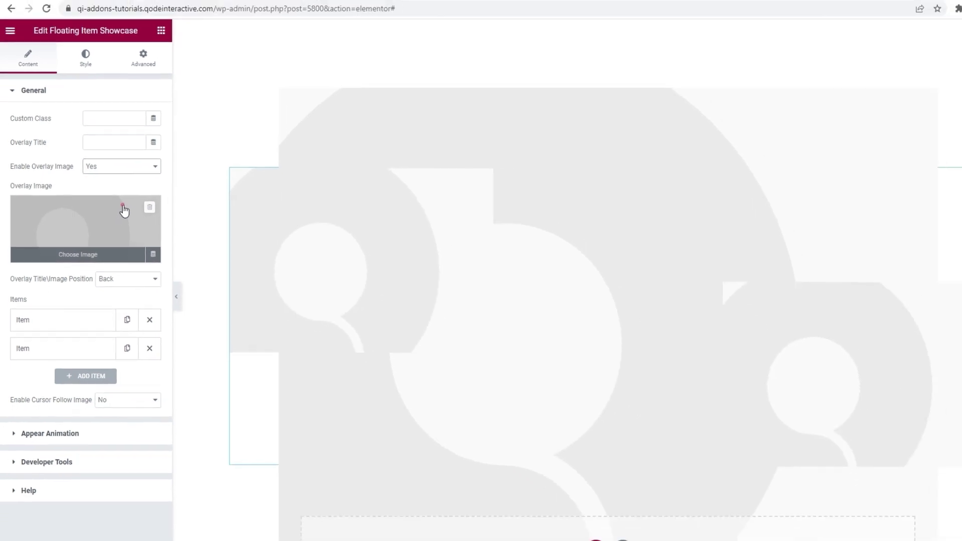
left_click(136, 210)
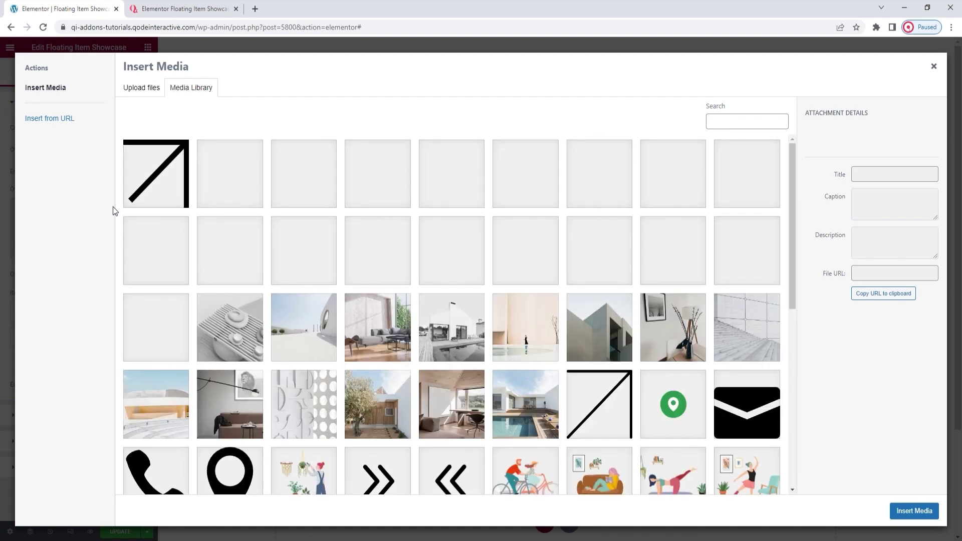
left_click(913, 511)
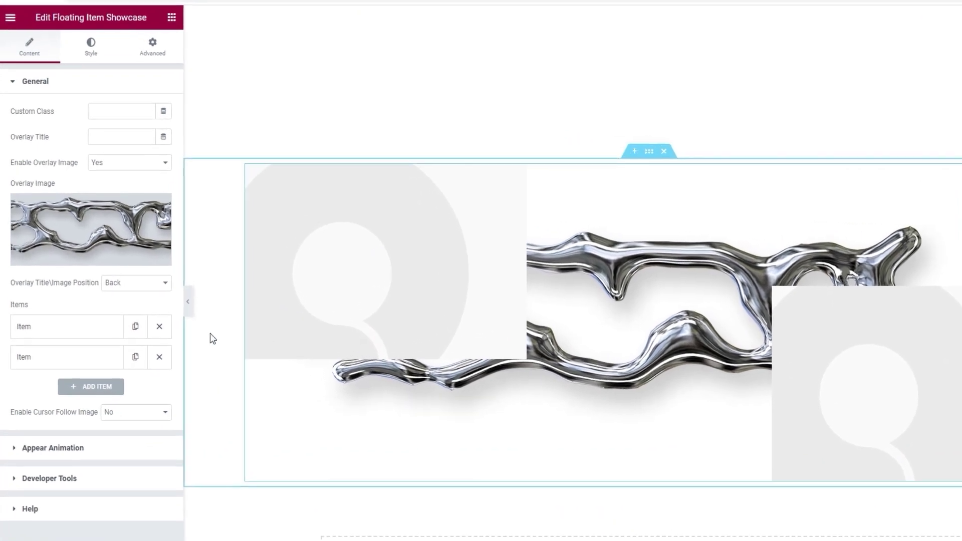
Set the Overlay Title\Image Position to Front so the chrome image covers the items
left_click(132, 276)
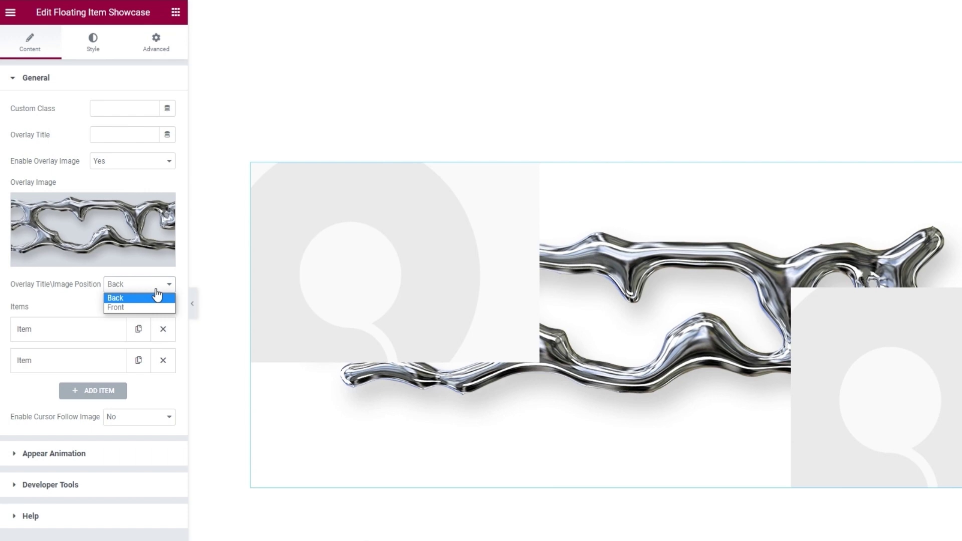
left_click(140, 308)
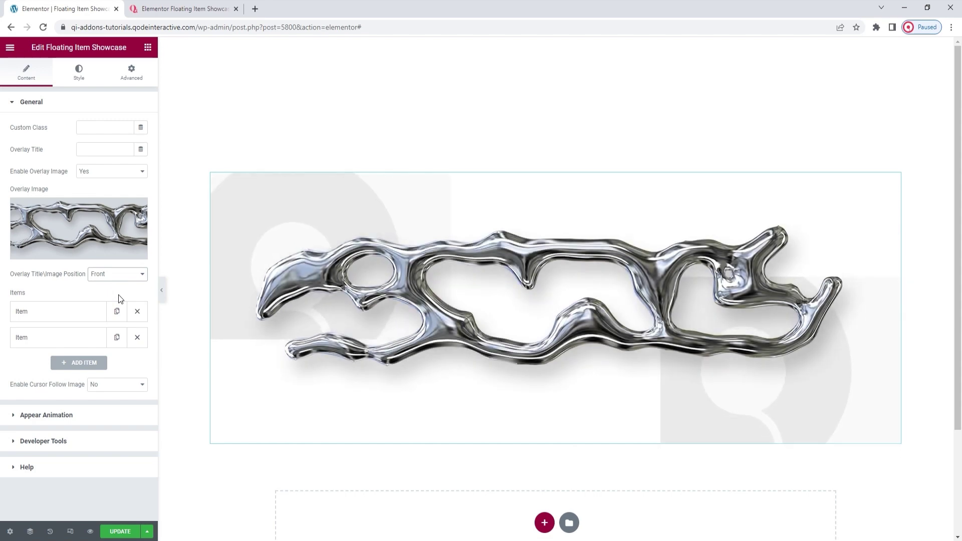
scroll(450, 353, "down", 1)
scroll(449, 353, "down", 2)
scroll(449, 353, "up", 2)
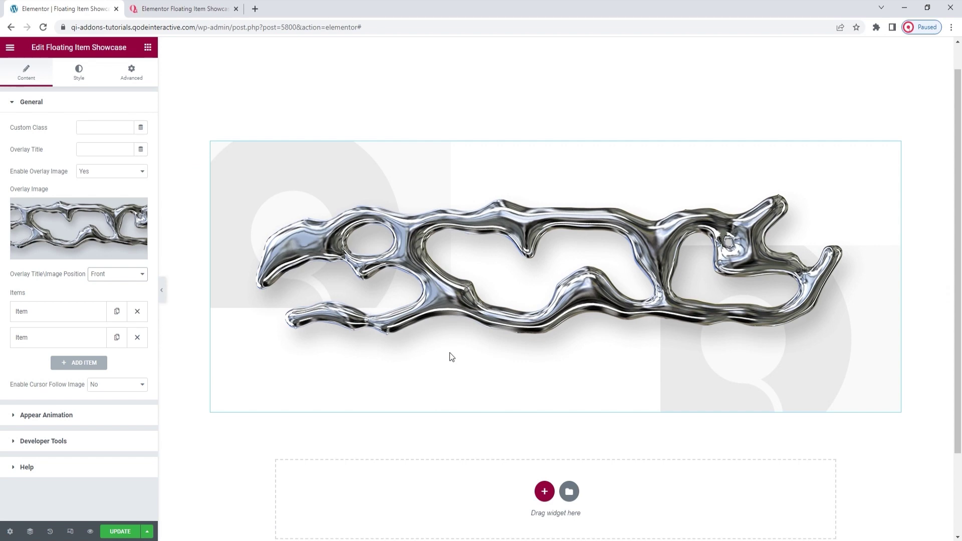
left_click(107, 275)
Return the overlay position to Back and review the first item's title 'Item Title 1' and subtitle 'Item Subtitle 1'
left_click(109, 284)
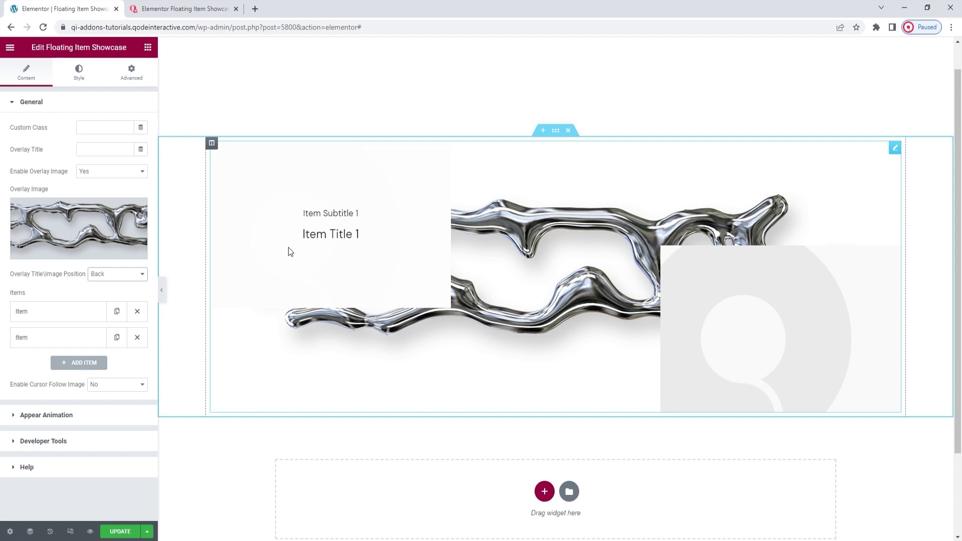
left_click(87, 322)
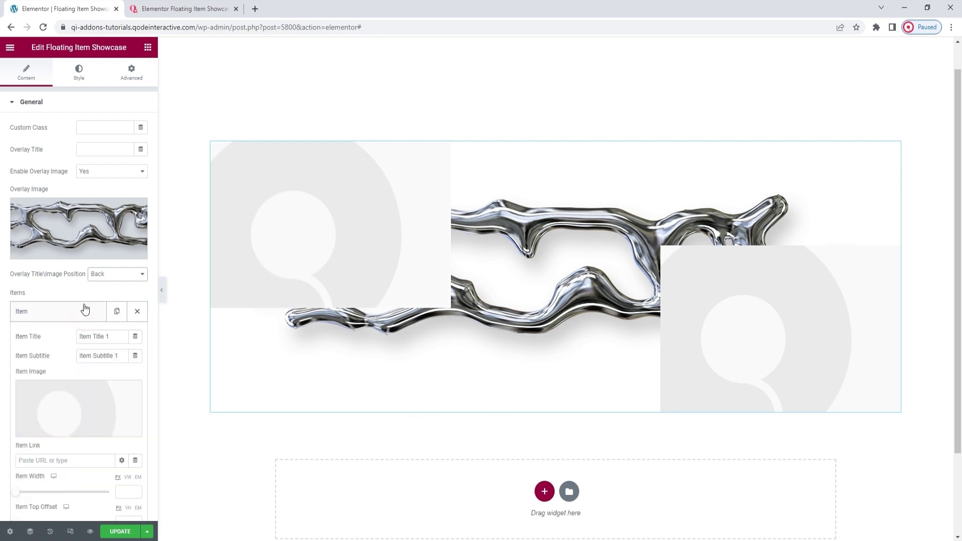
scroll(85, 311, "down", 2)
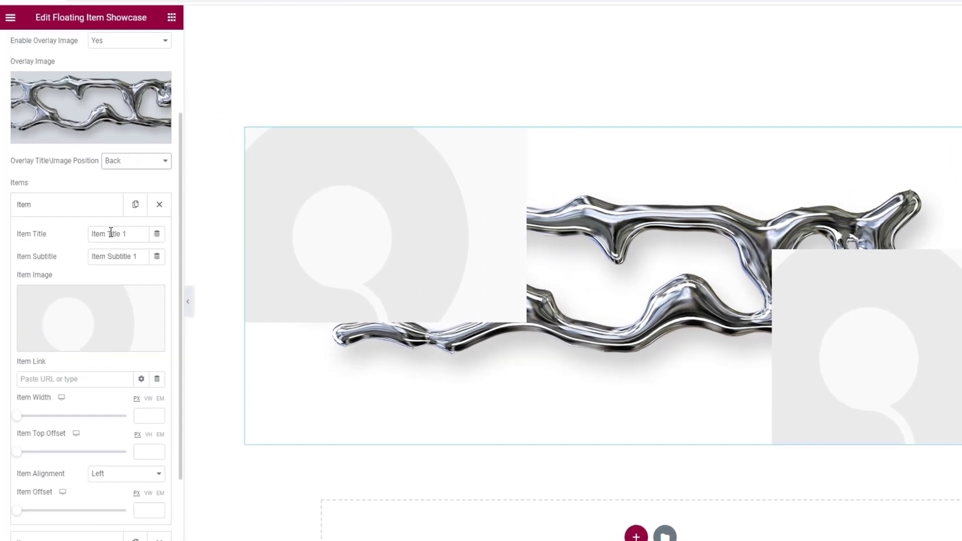
triple_click(95, 232)
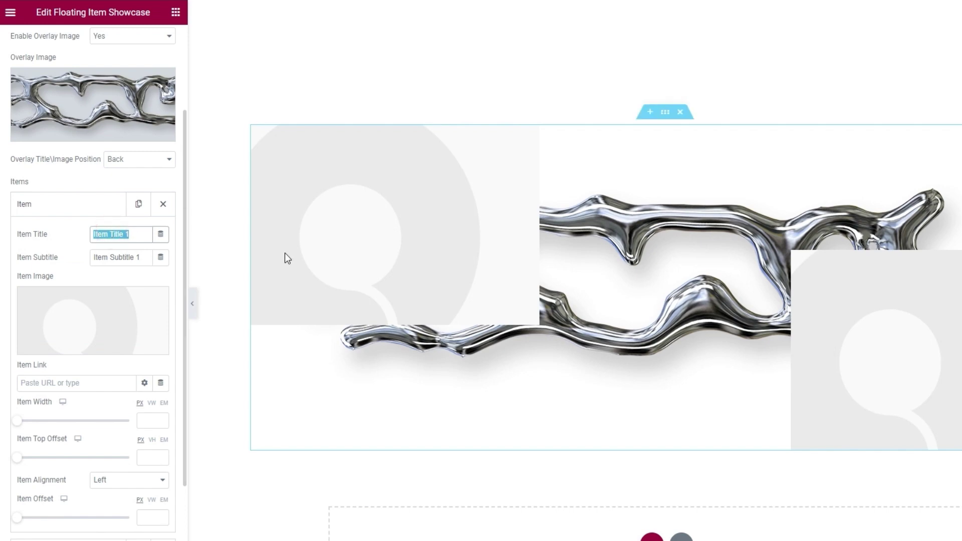
triple_click(140, 261)
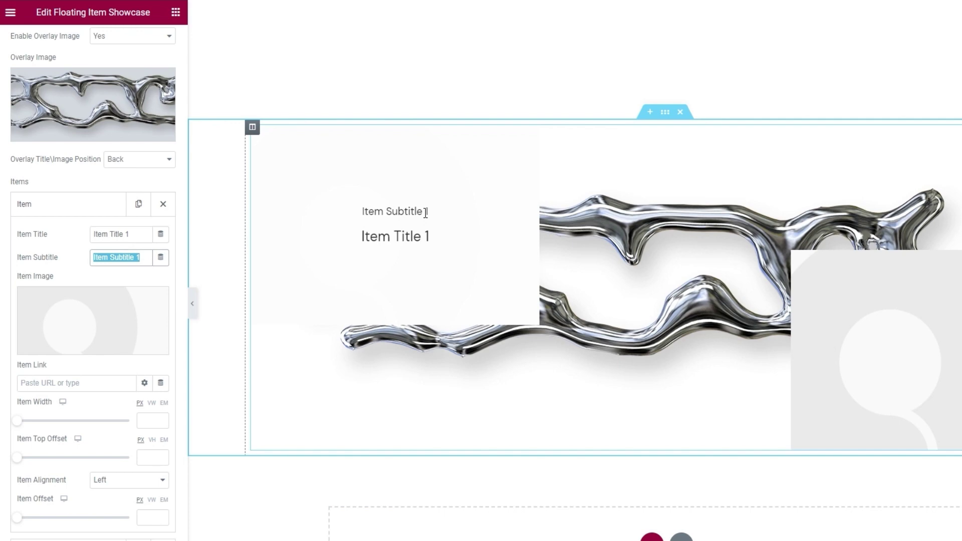
mouse_move(142, 318)
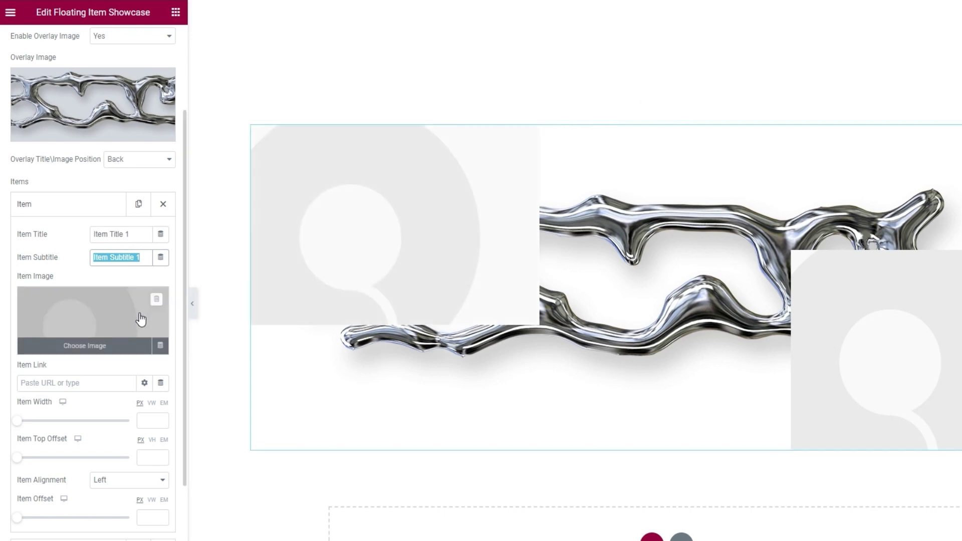
Set port-list-img-1.jpeg, the portrait painting, as the first item's image
left_click(141, 319)
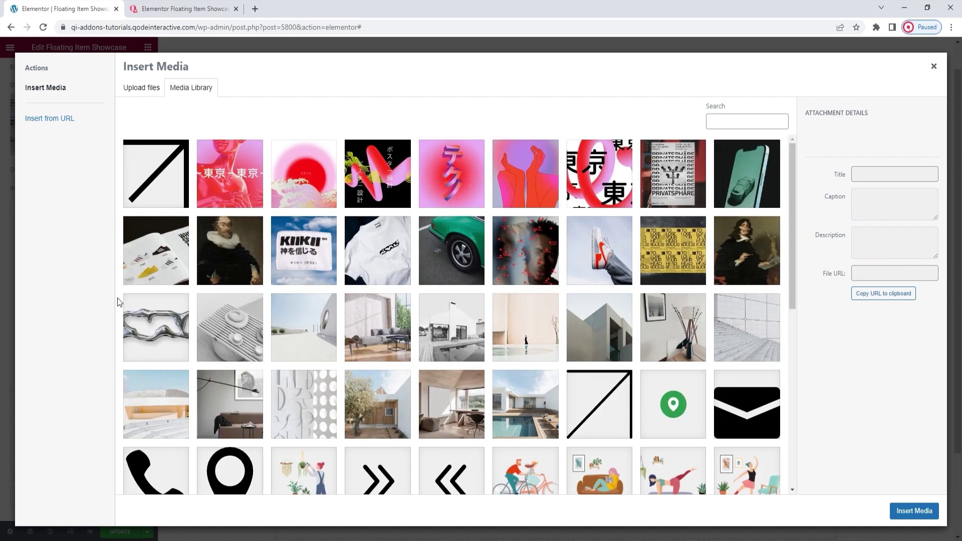
left_click(733, 258)
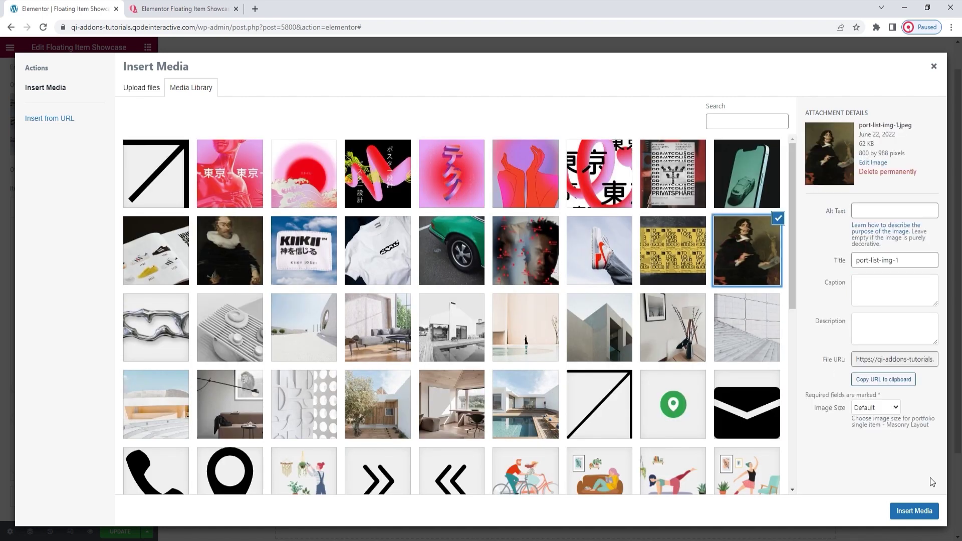
left_click(929, 508)
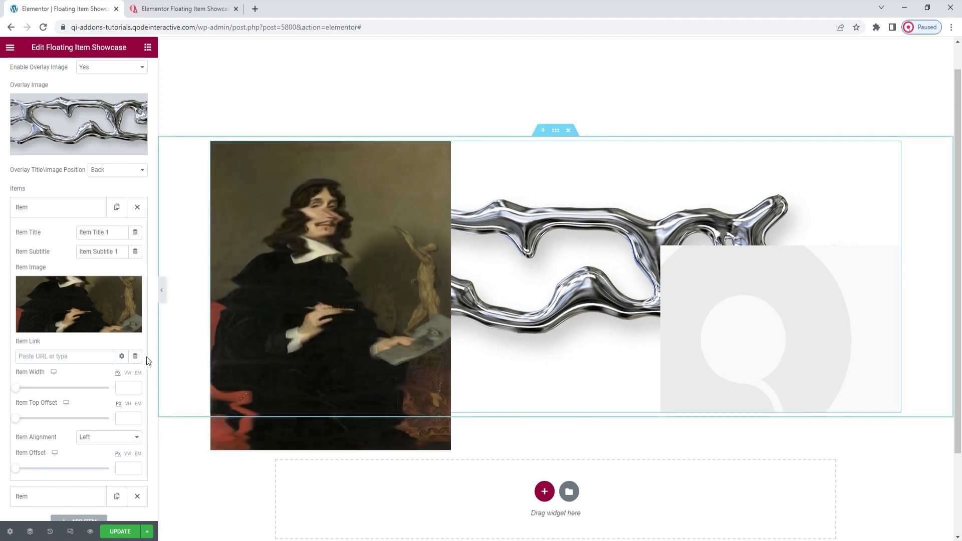
scroll(88, 301, "up", 3)
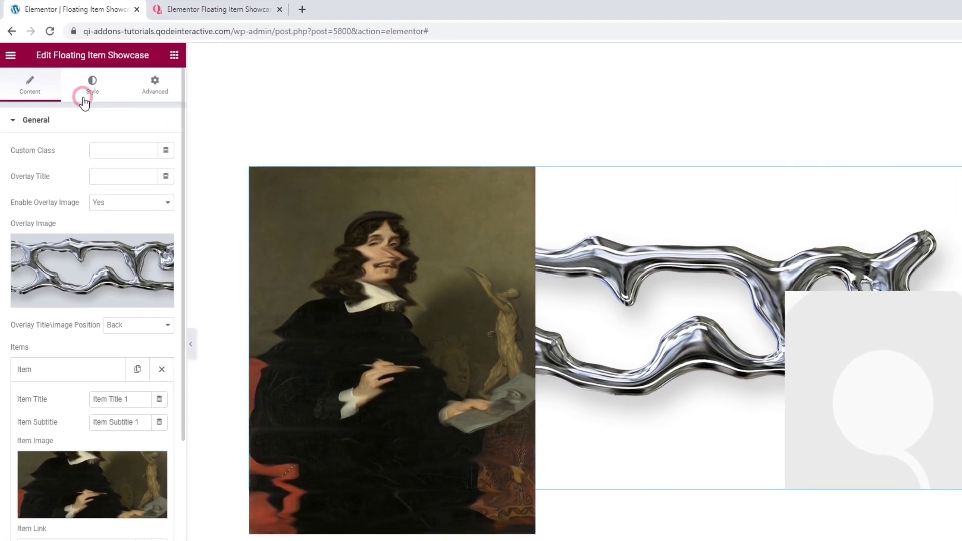
In Style > Item Style, set the item layout to Info Below
left_click(78, 74)
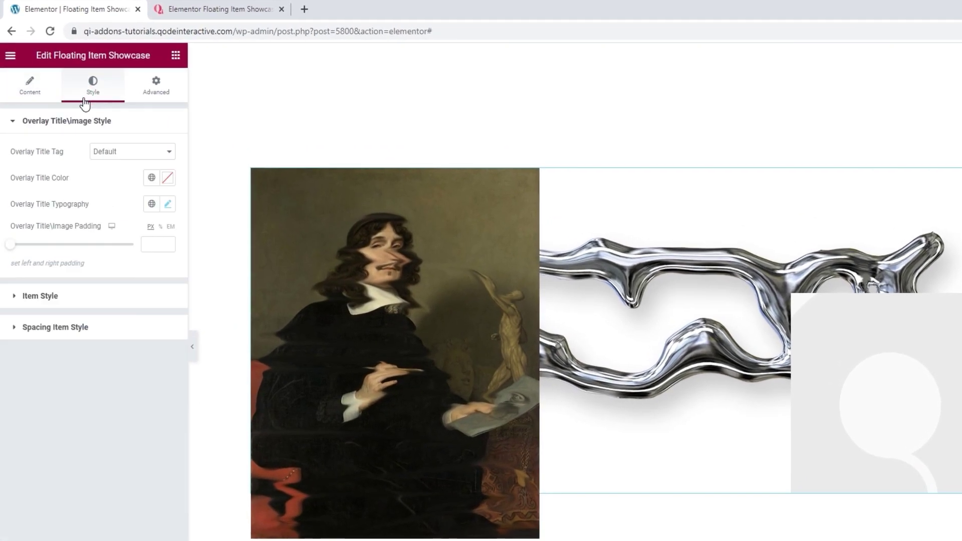
left_click(93, 296)
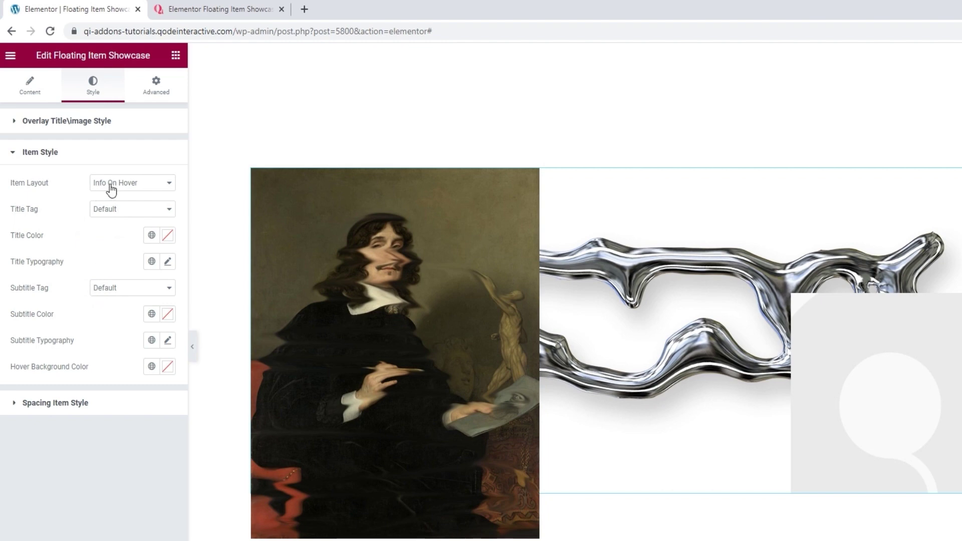
left_click(141, 190)
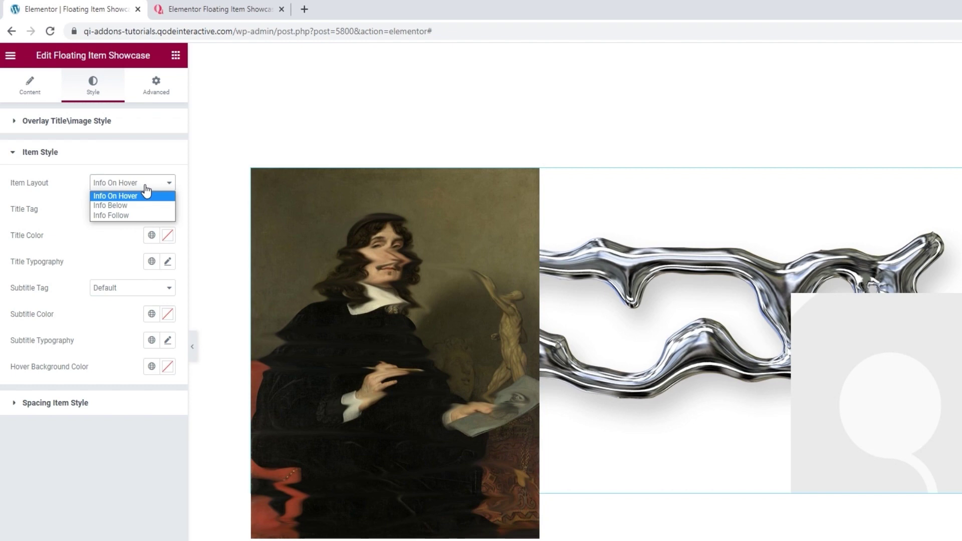
mouse_move(314, 271)
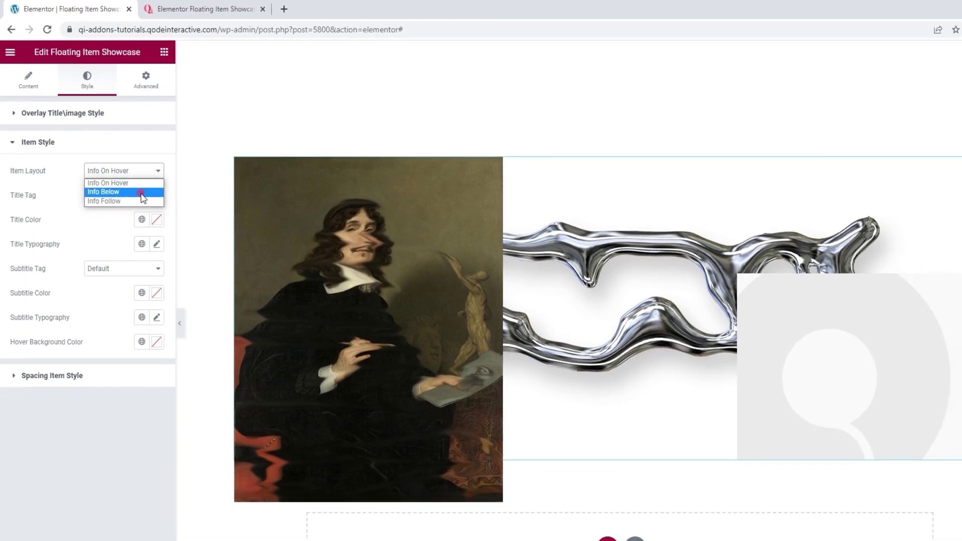
left_click(110, 205)
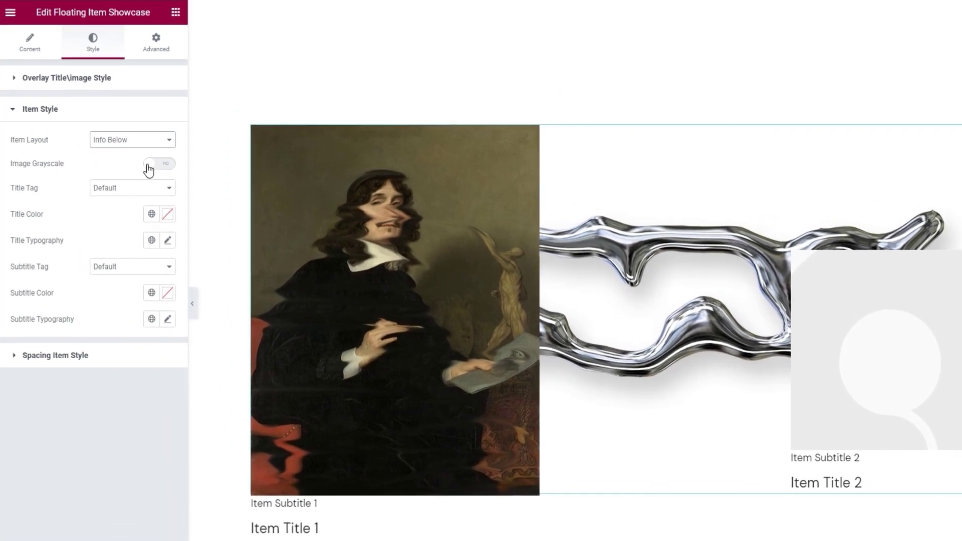
Toggle image grayscale on and off, then switch the item layout to Info Follow
left_click(149, 170)
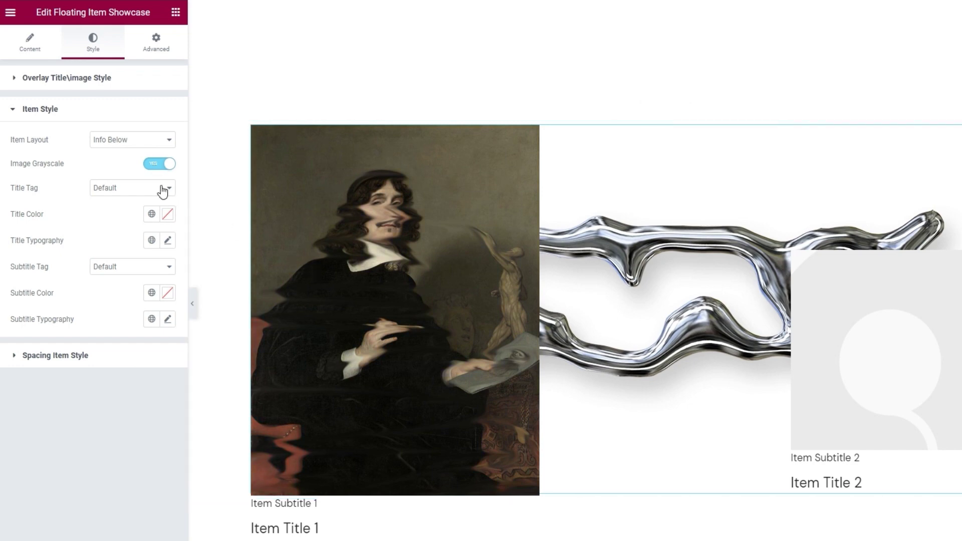
left_click(155, 168)
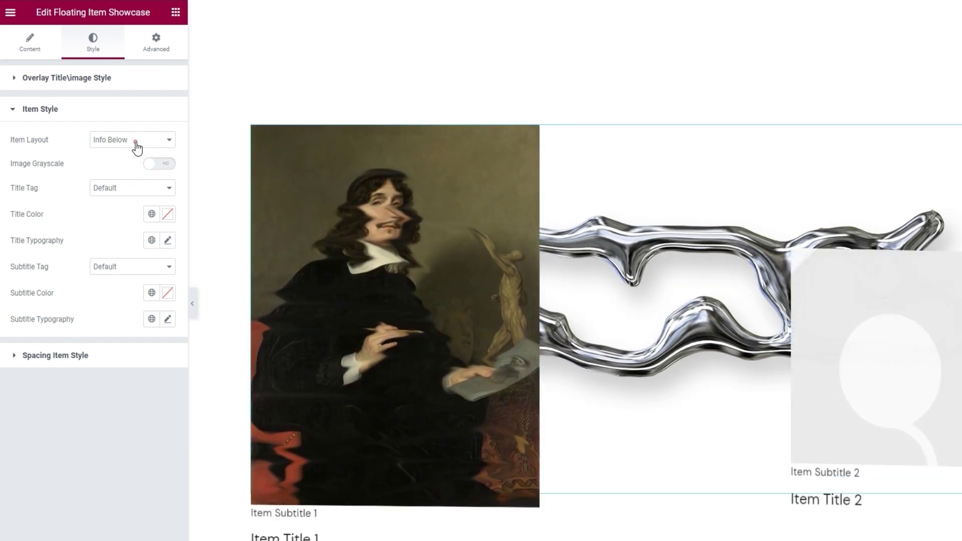
left_click(135, 144)
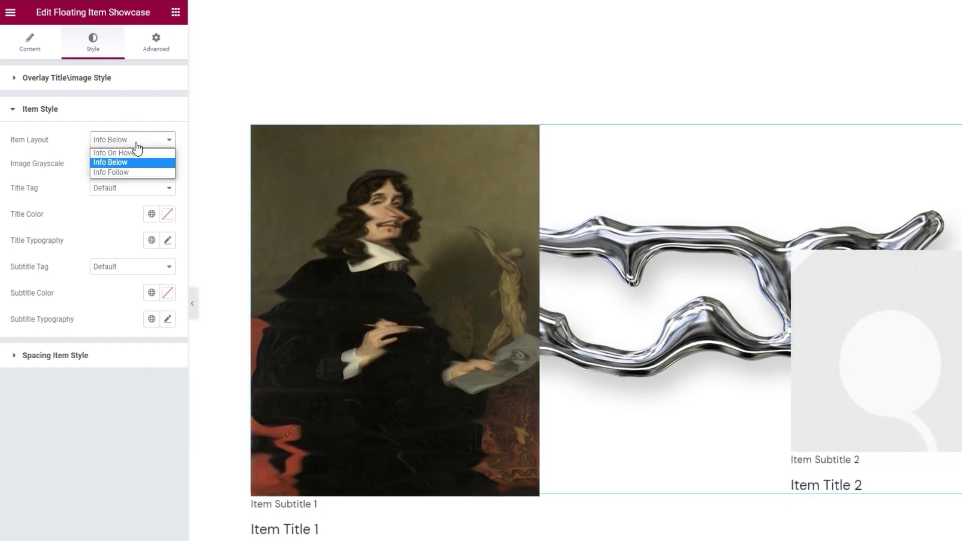
left_click(134, 172)
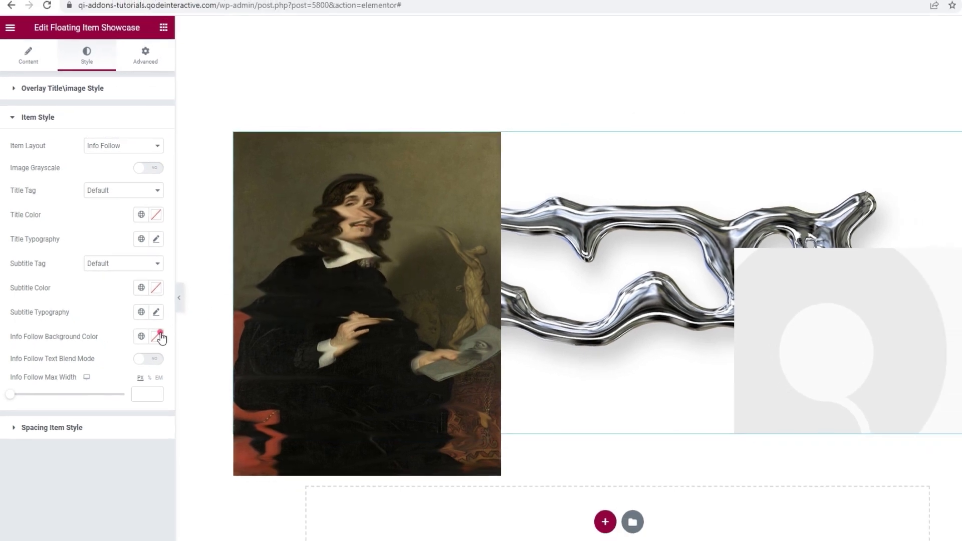
Try a red info box background and text blend mode, then revert both
left_click(167, 345)
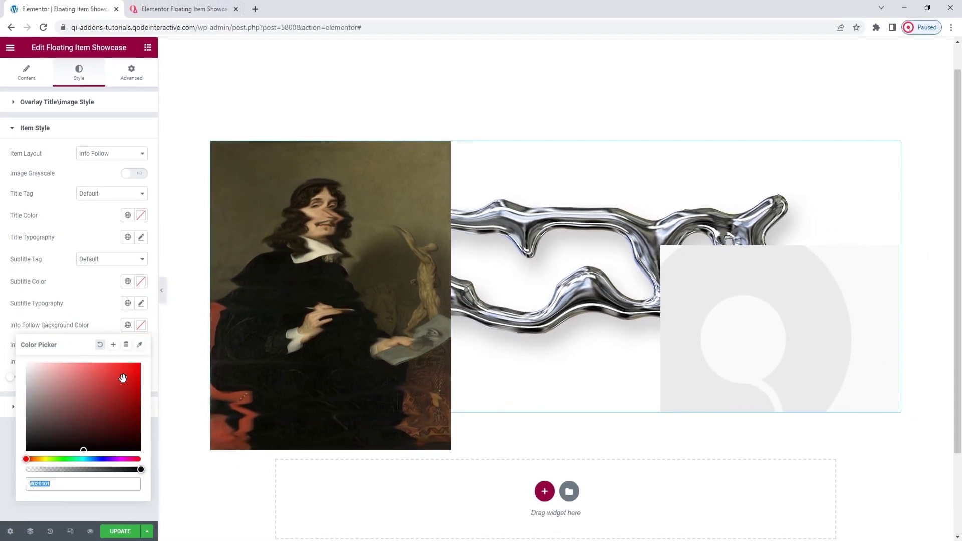
left_click(110, 377)
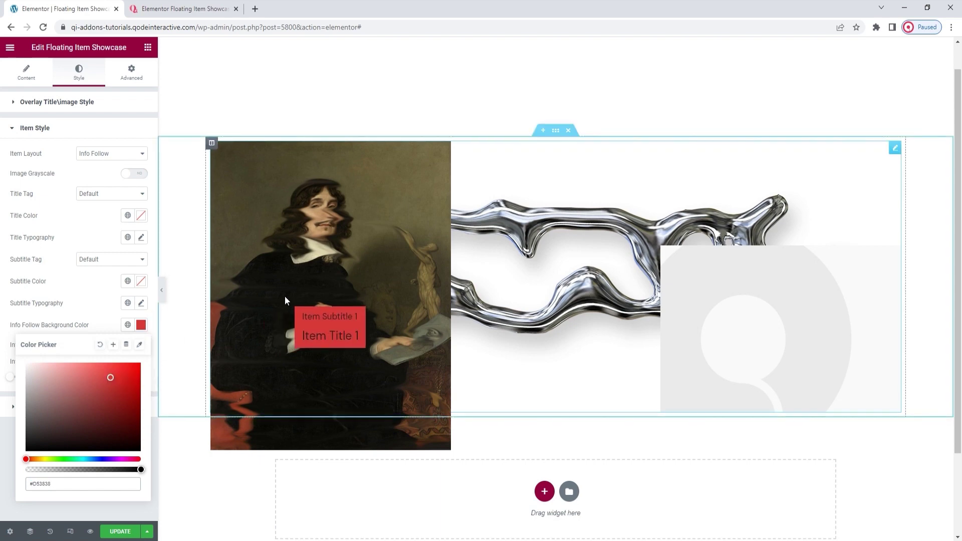
left_click(99, 344)
left_click(102, 323)
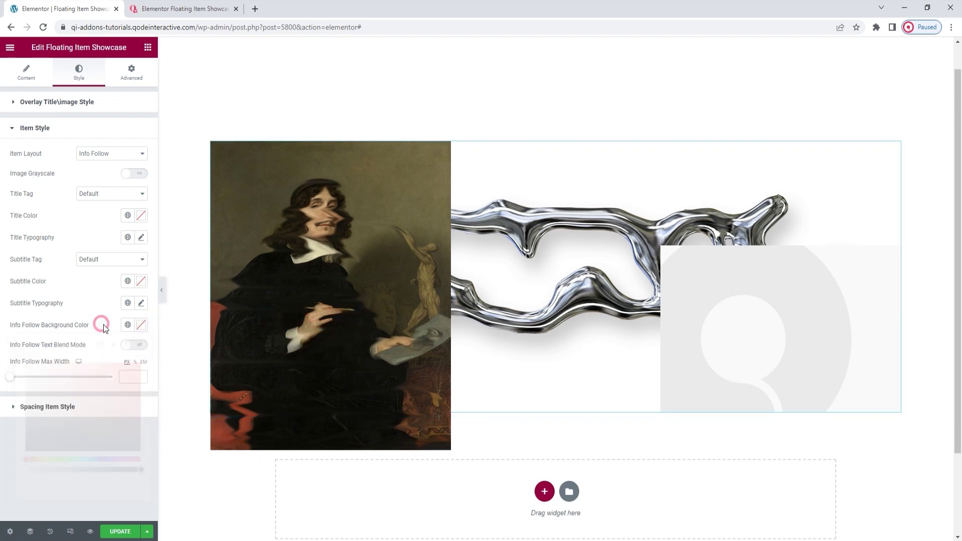
left_click(133, 345)
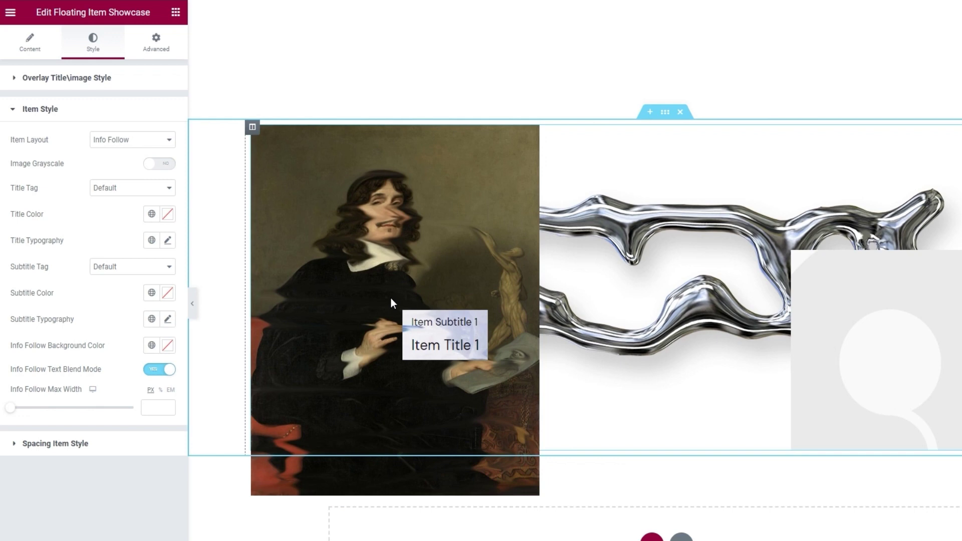
left_click(170, 375)
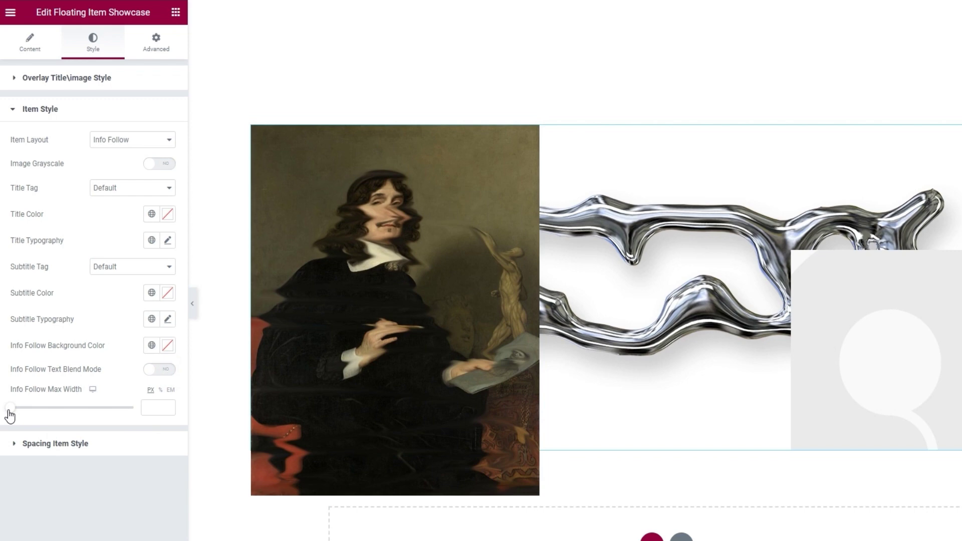
Drag the Info Follow max width to 312 then 117, then clear the value
left_click_drag(10, 409, 49, 409)
left_click_drag(49, 409, 19, 409)
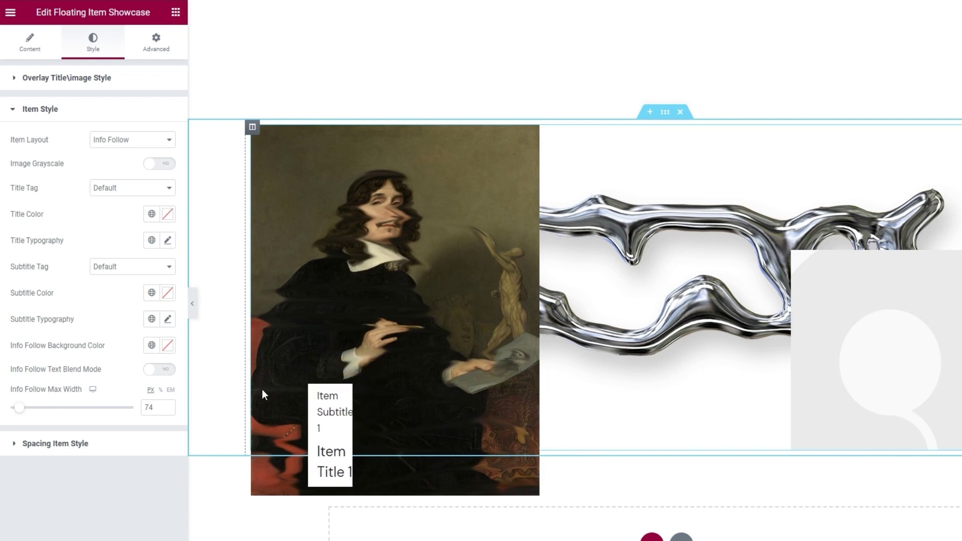
double_click(151, 408)
key("BackSpace")
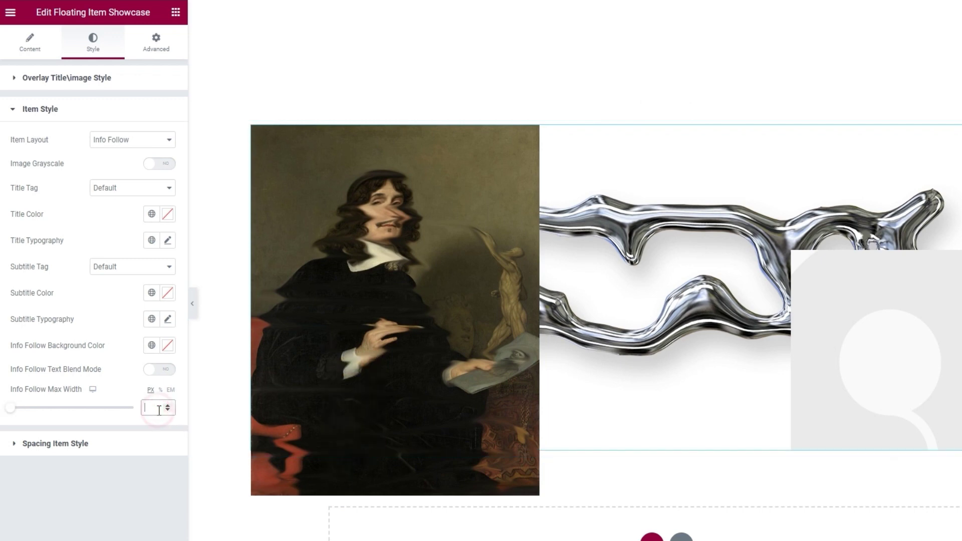
left_click(150, 151)
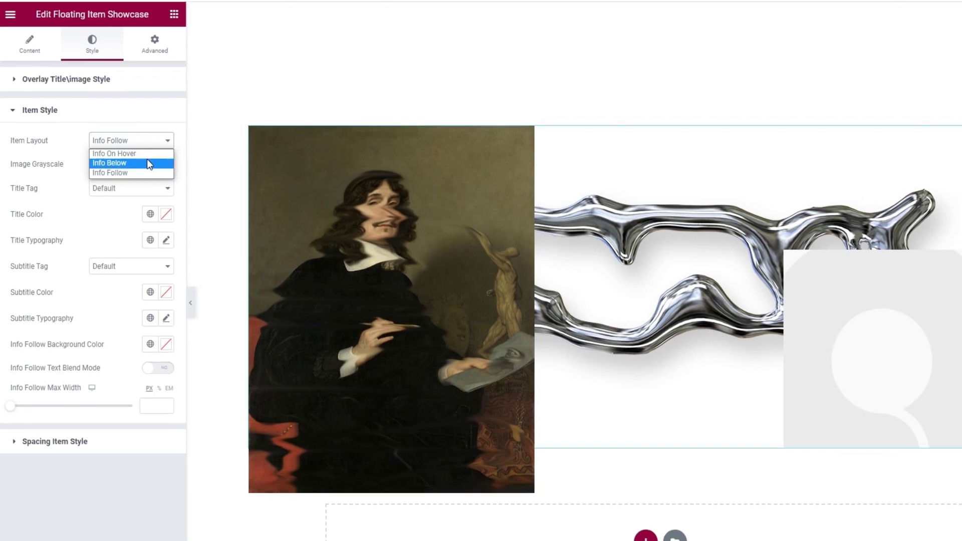
Switch the layout to Info Below and try title tag, red colour and typography, keeping defaults
left_click(146, 160)
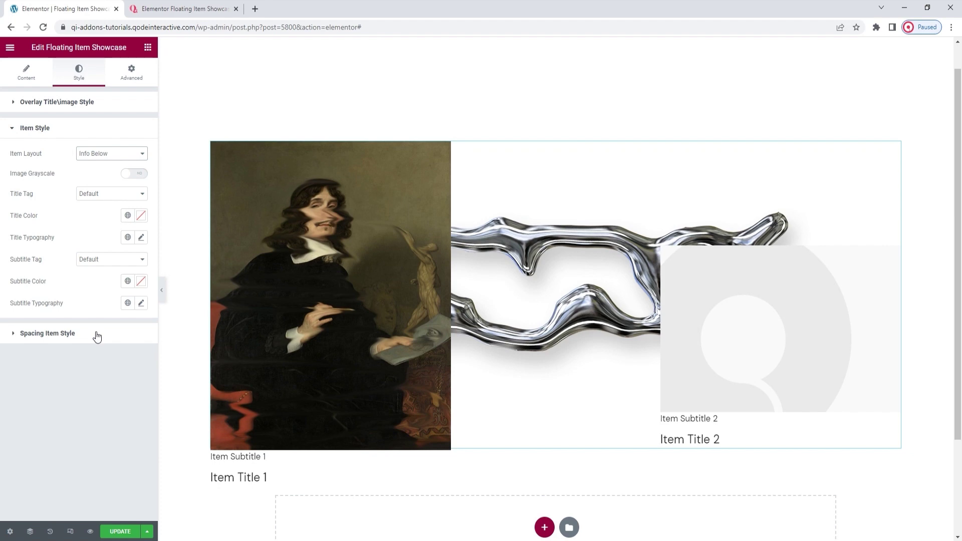
left_click(125, 194)
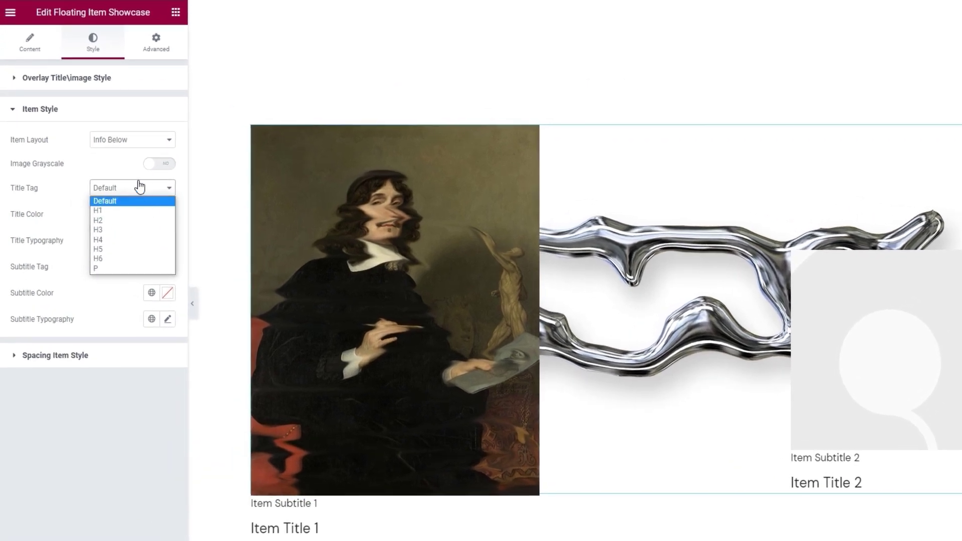
left_click(117, 191)
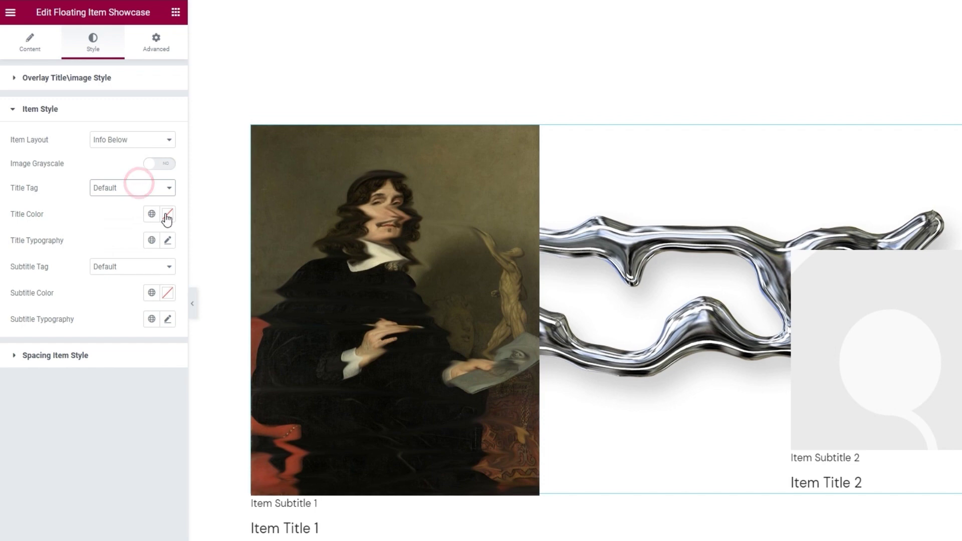
left_click(167, 215)
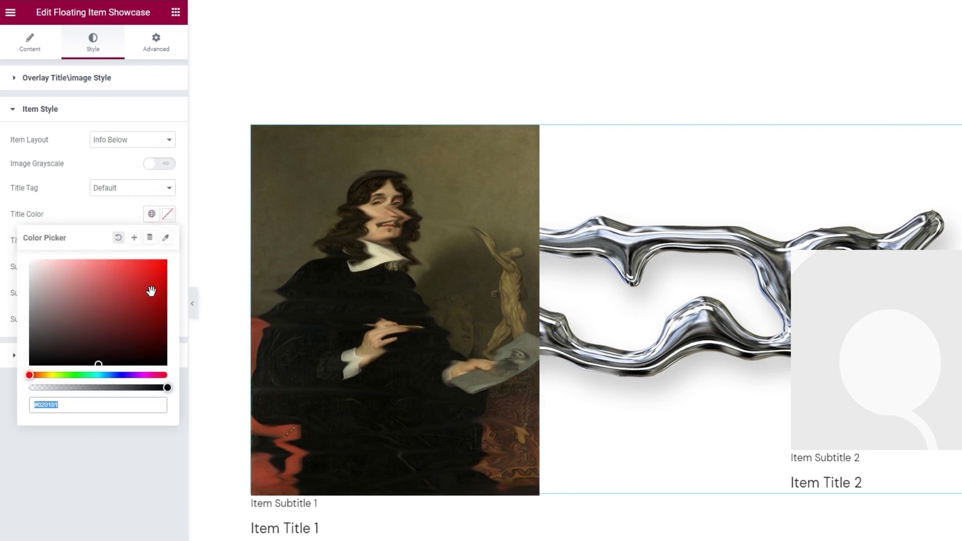
left_click(136, 285)
left_click(119, 239)
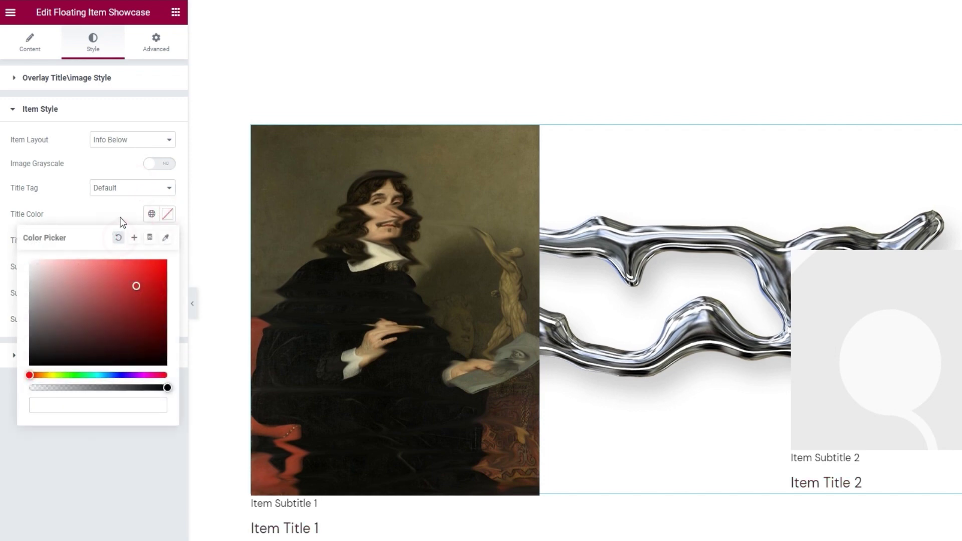
left_click(122, 223)
left_click(168, 241)
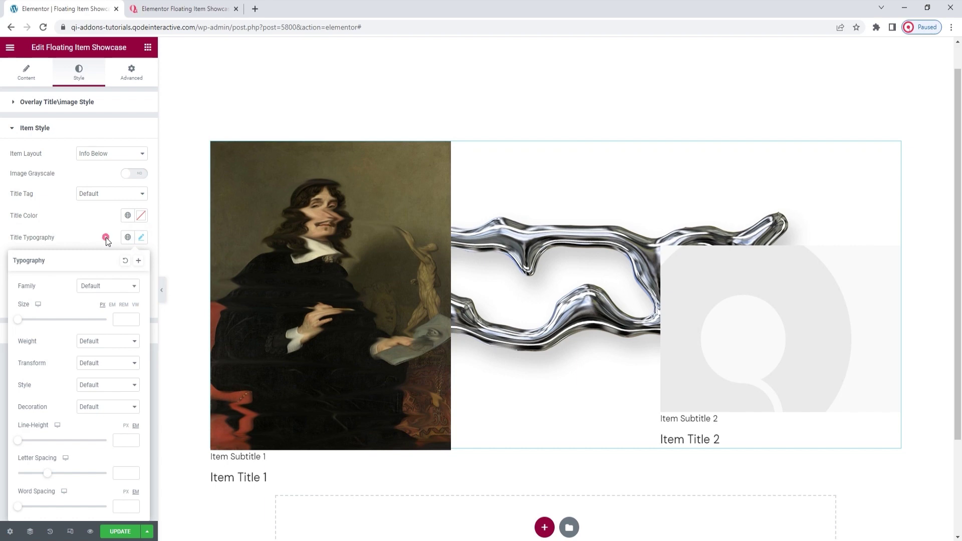
left_click(107, 237)
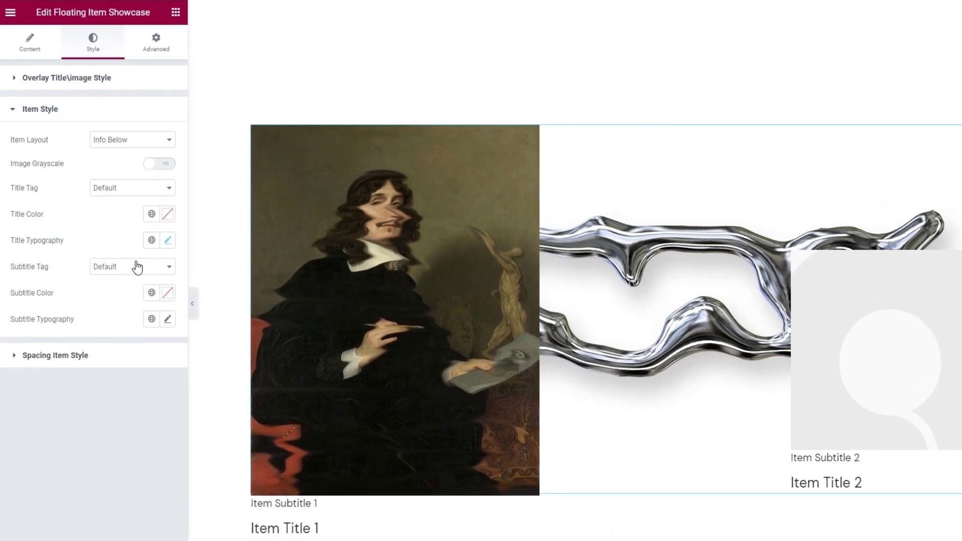
Try the subtitle tag, a red colour and typography options, leaving subtitle styling at default
left_click(138, 270)
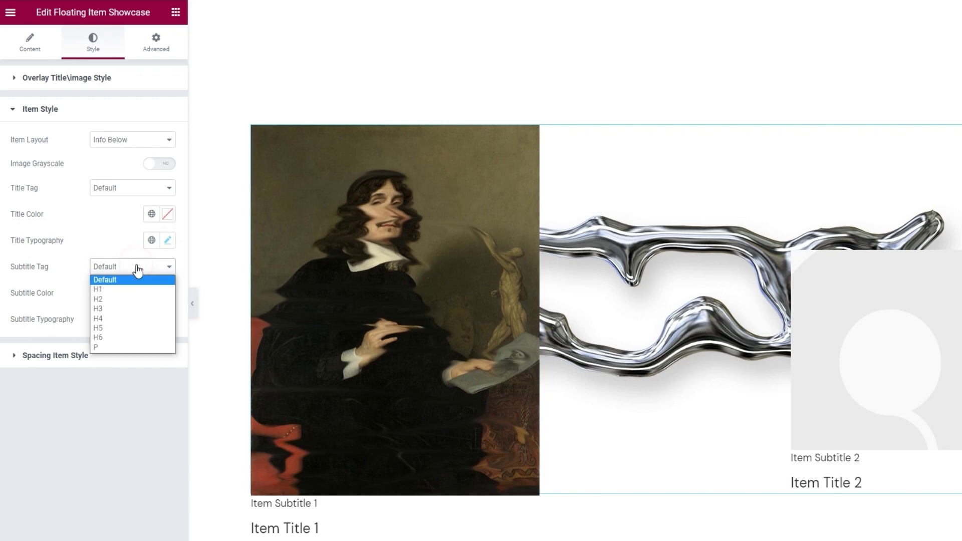
left_click(138, 270)
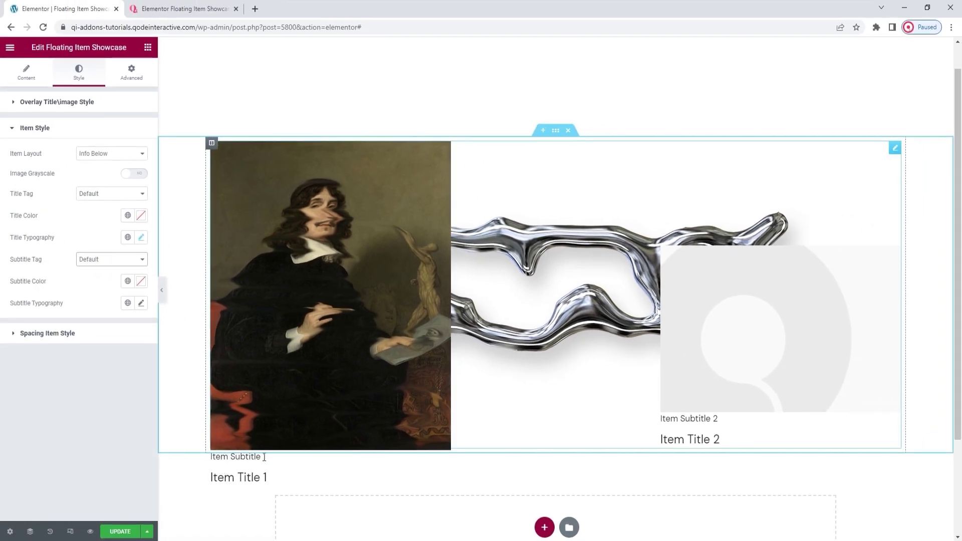
left_click(138, 281)
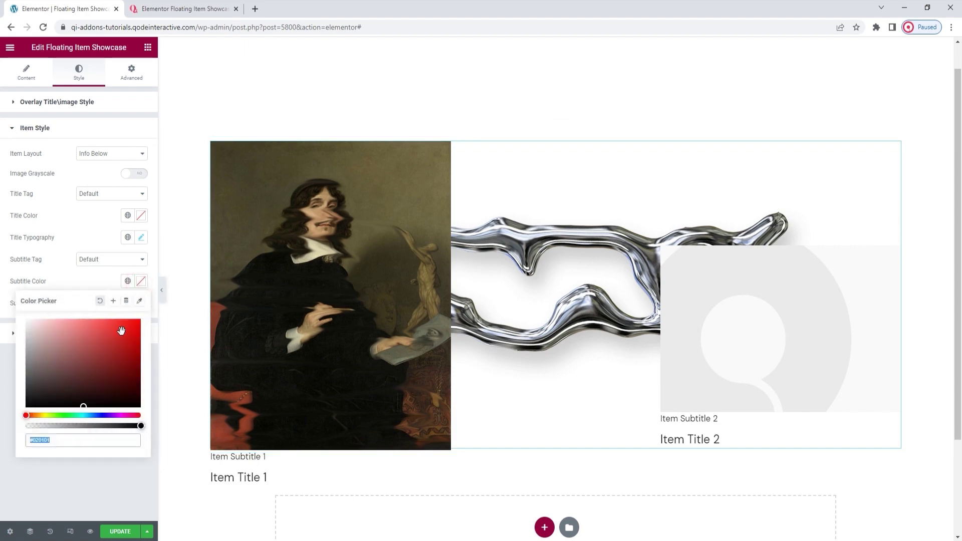
left_click_drag(121, 331, 115, 330)
left_click(100, 301)
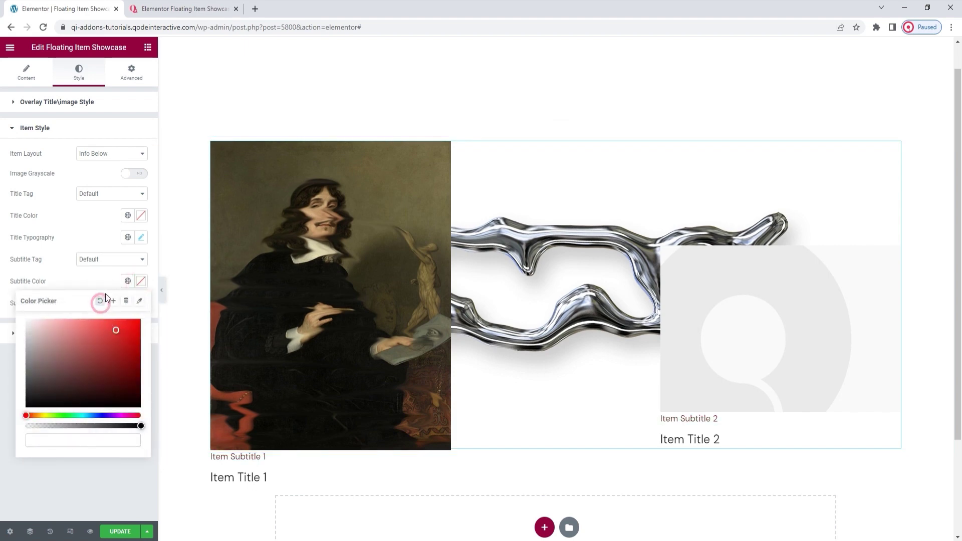
left_click(106, 281)
left_click(140, 303)
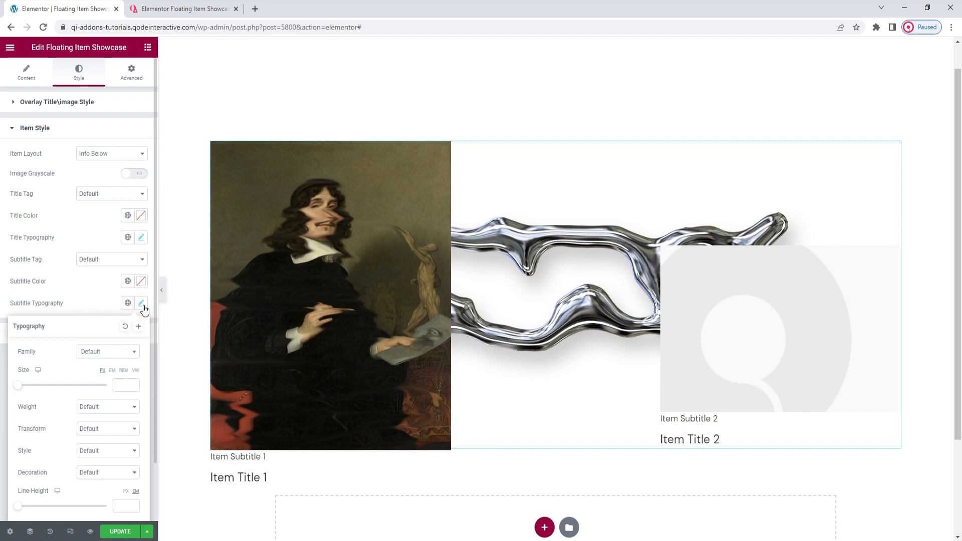
scroll(131, 325, "down", 1)
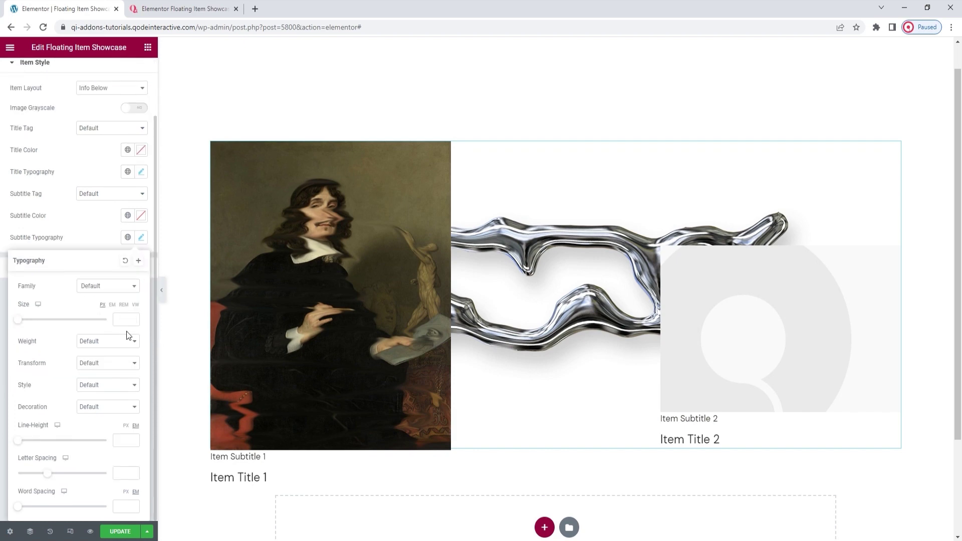
left_click(141, 238)
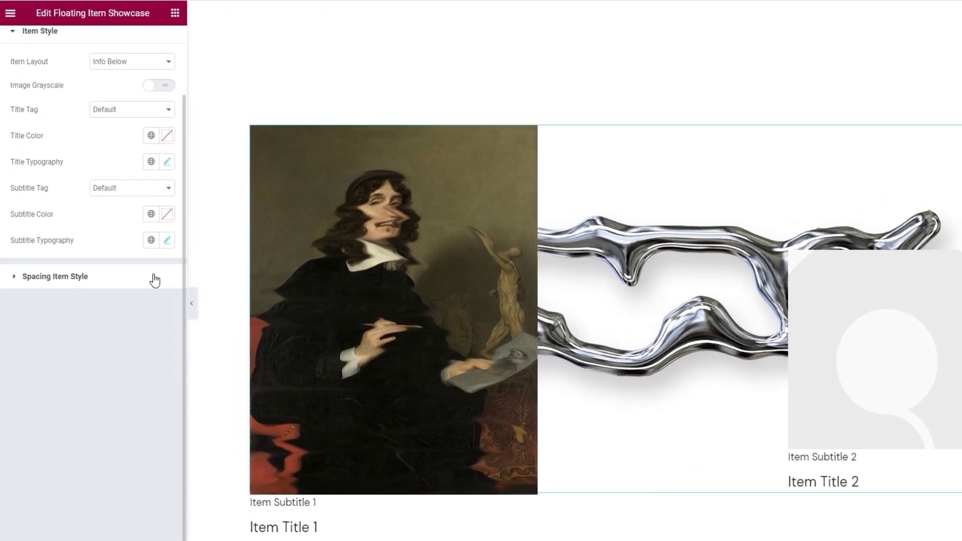
left_click(154, 277)
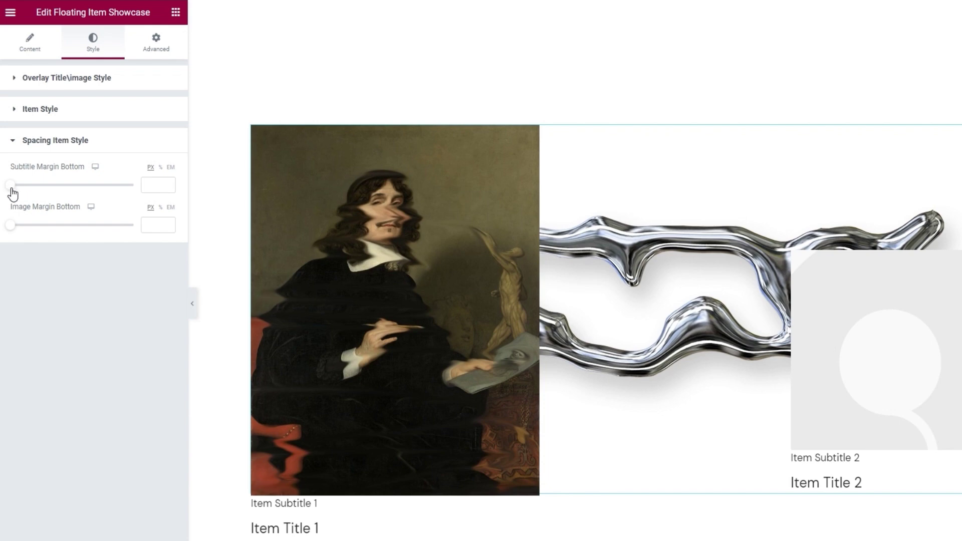
left_click_drag(11, 186, 29, 187)
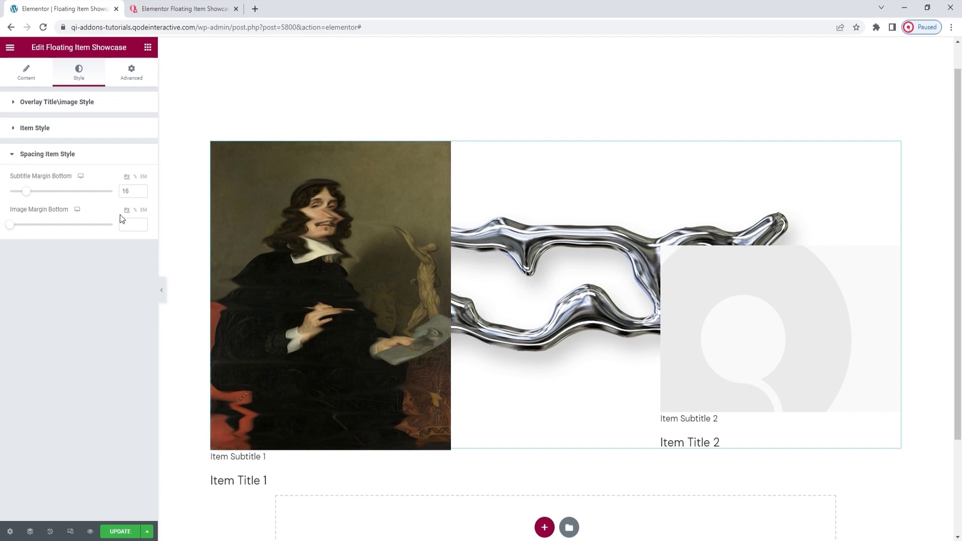
left_click_drag(10, 225, 37, 237)
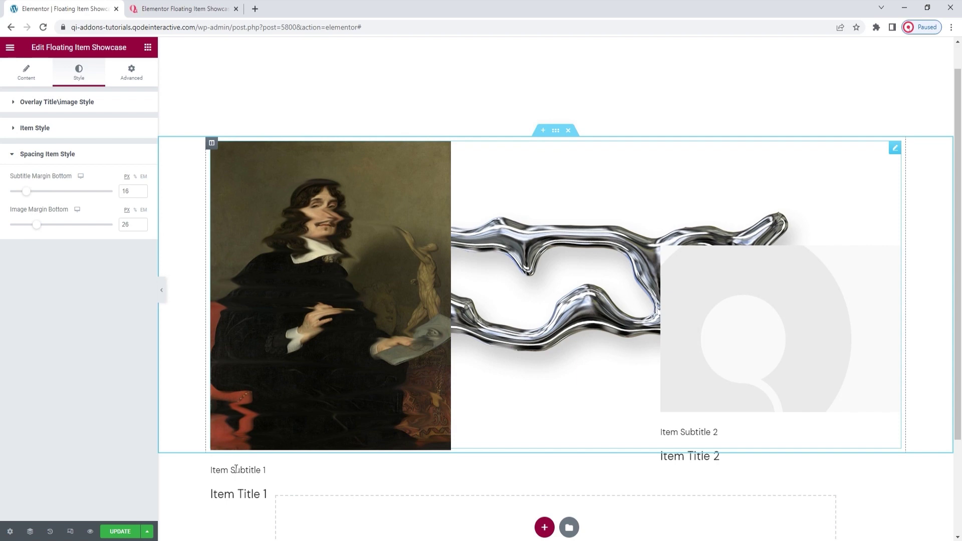
double_click(126, 224)
key("BackSpace")
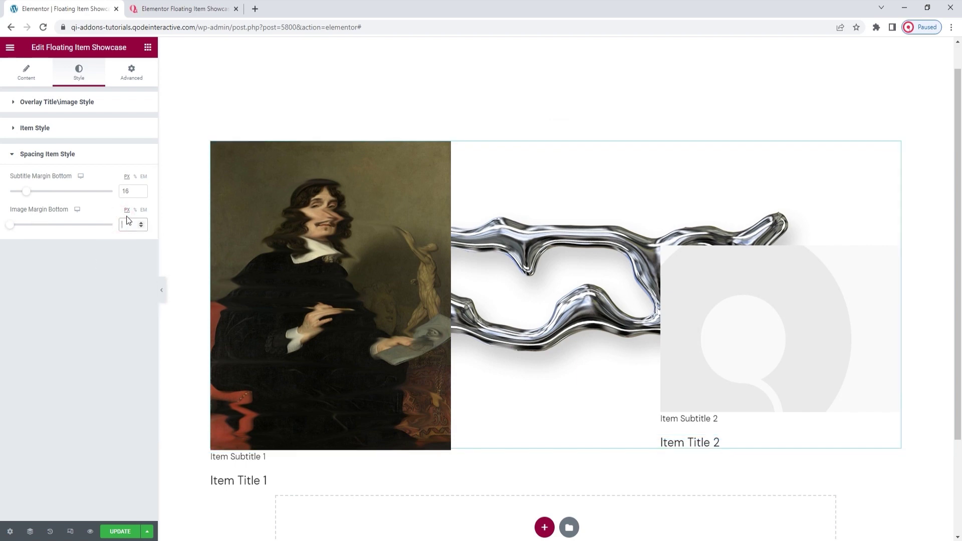
key("BackSpace")
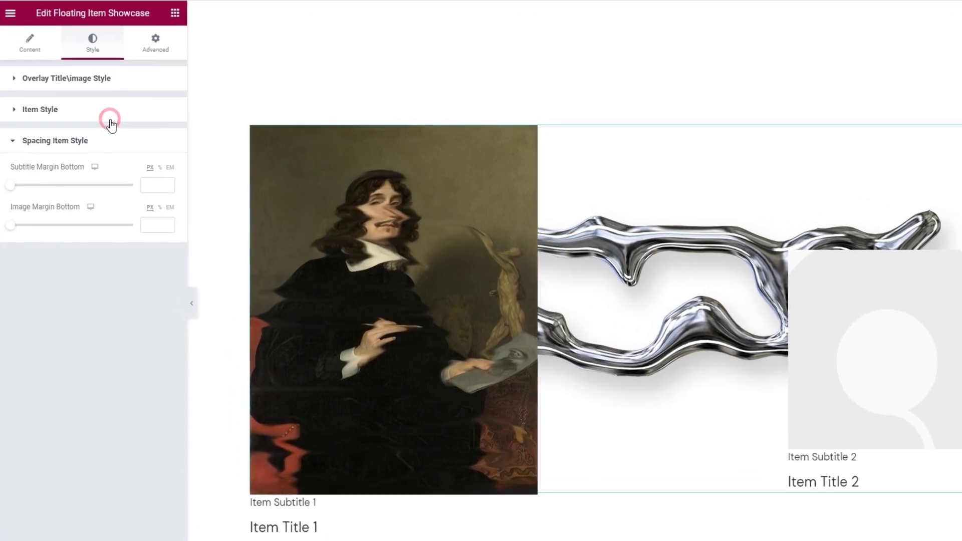
left_click(93, 138)
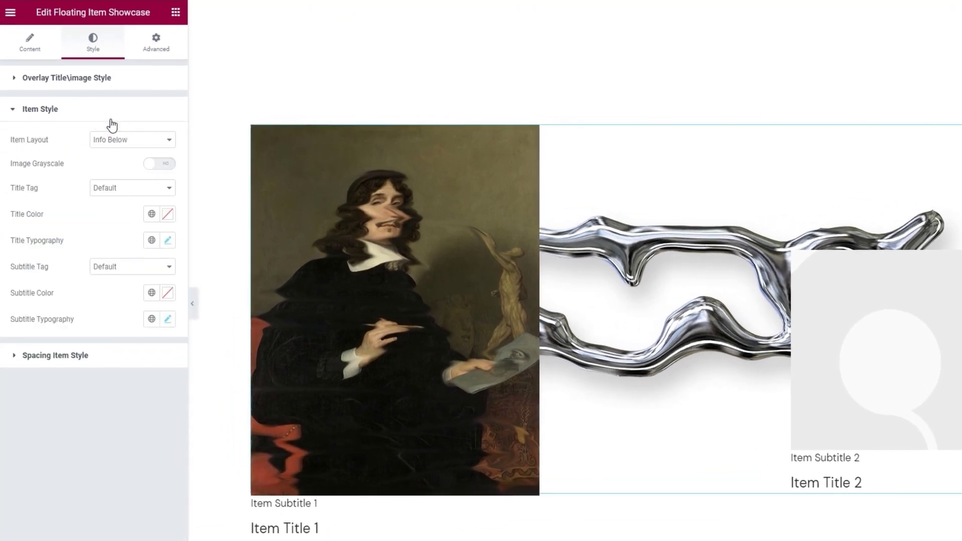
Switch the item layout to Info On Hover and set the overlay image position to Front
left_click(123, 139)
left_click(130, 149)
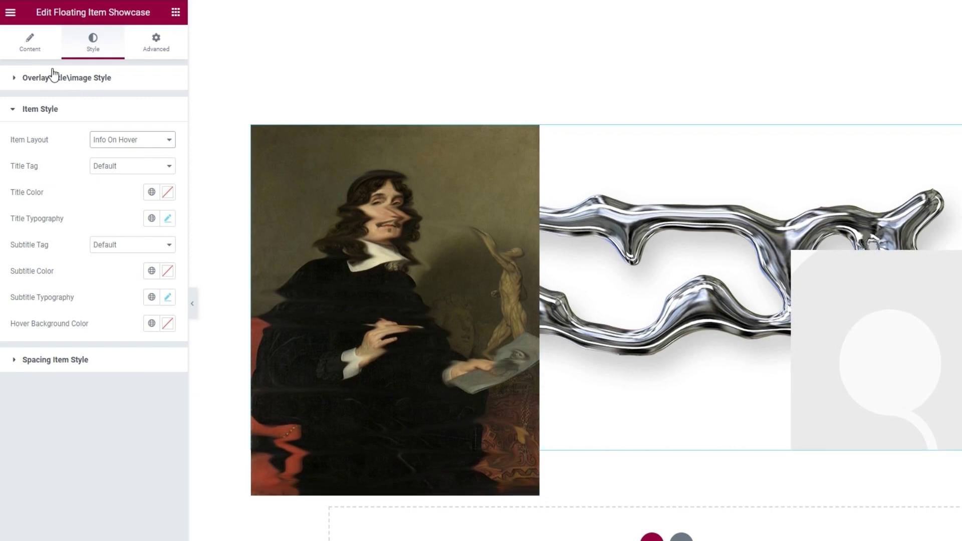
left_click(38, 49)
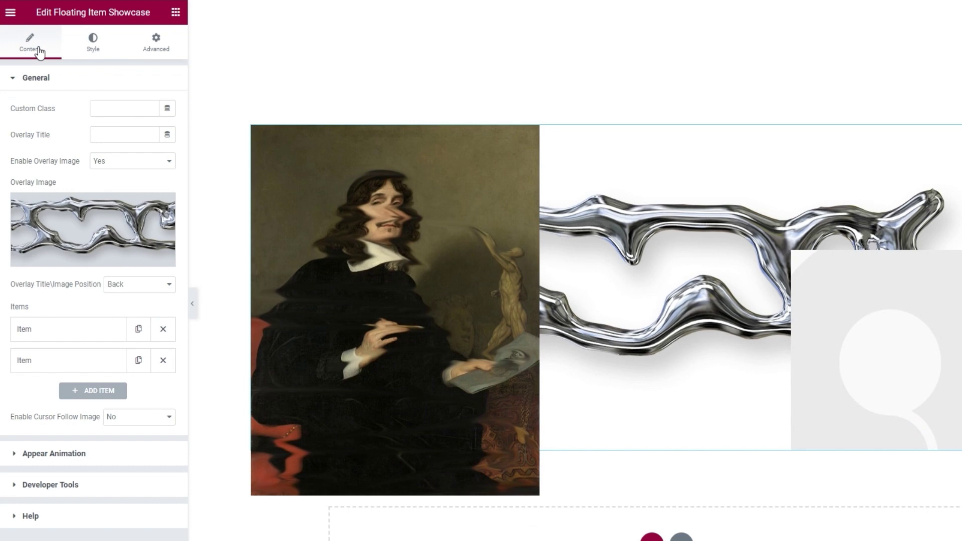
left_click(131, 286)
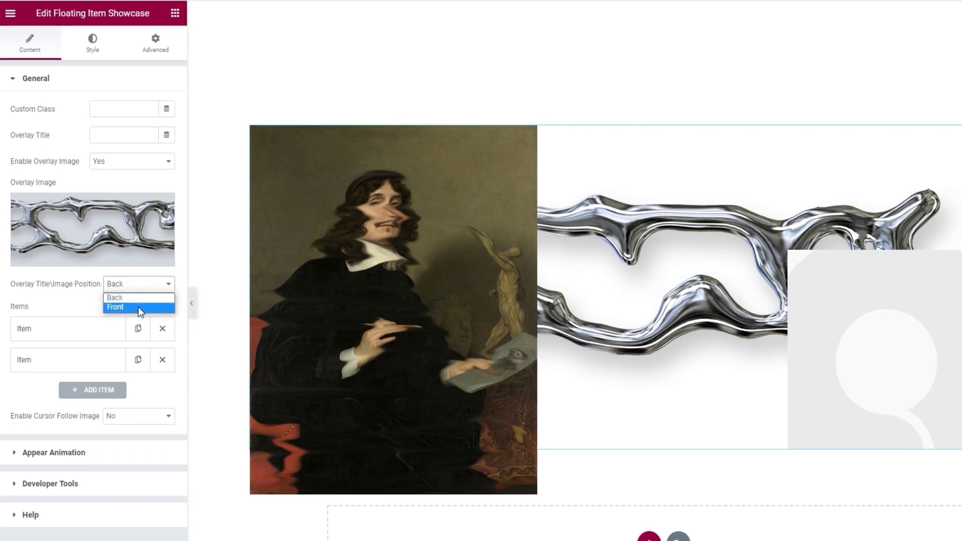
left_click(140, 308)
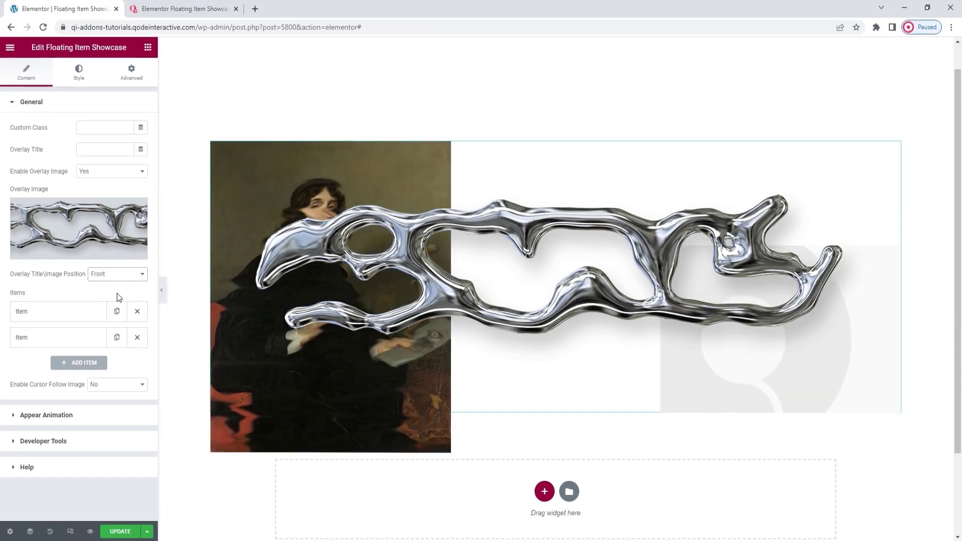
left_click(72, 318)
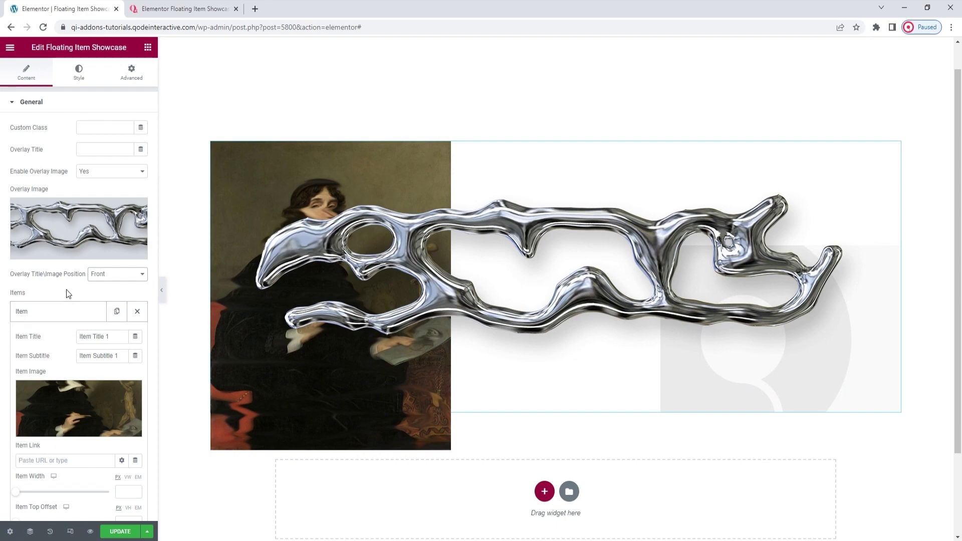
Empty the first item's title and subtitle fields and give it the link #
scroll(68, 296, "down", 2)
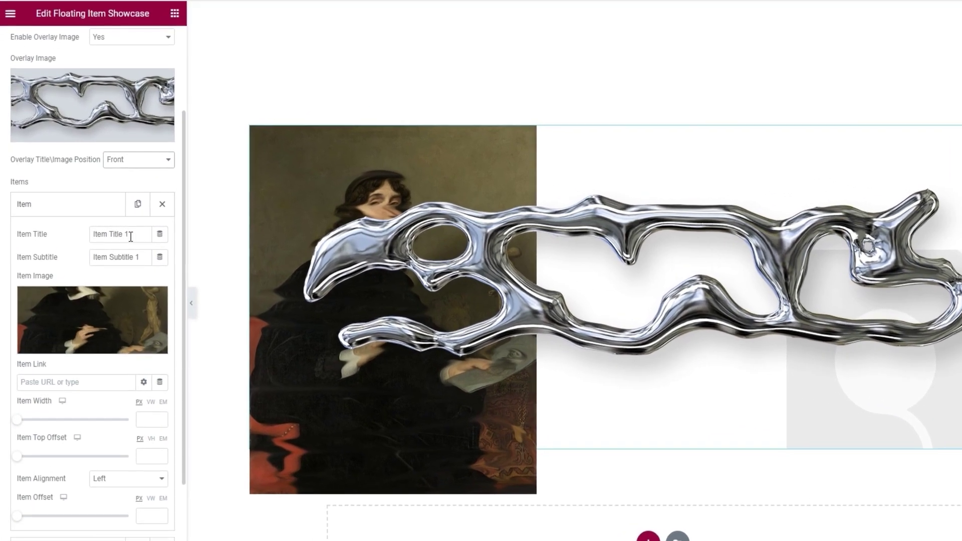
triple_click(130, 237)
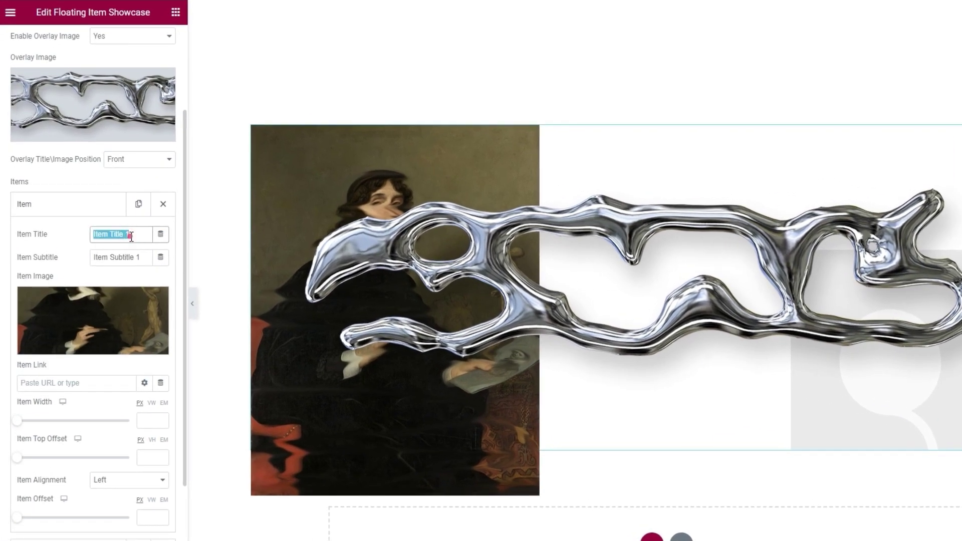
key("BackSpace")
triple_click(131, 258)
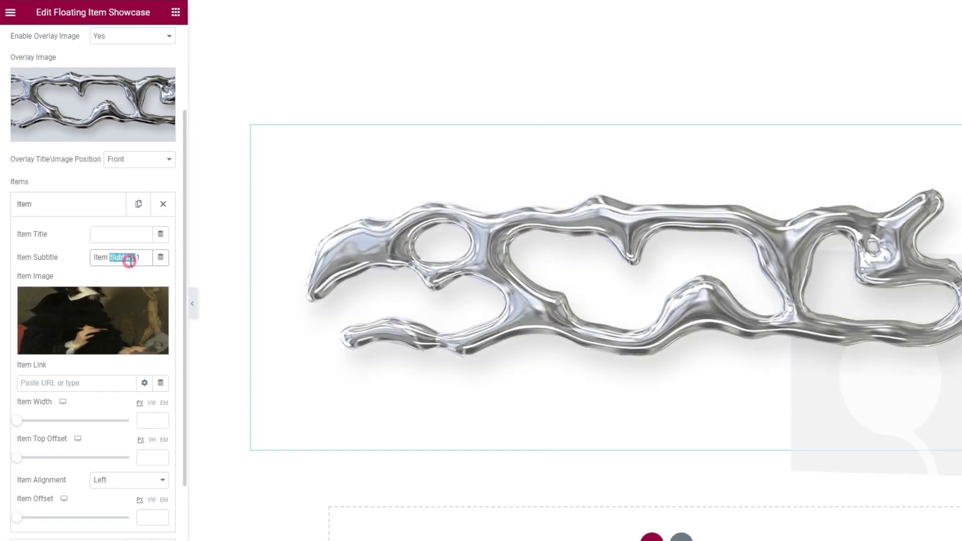
key("BackSpace")
scroll(131, 262, "down", 1)
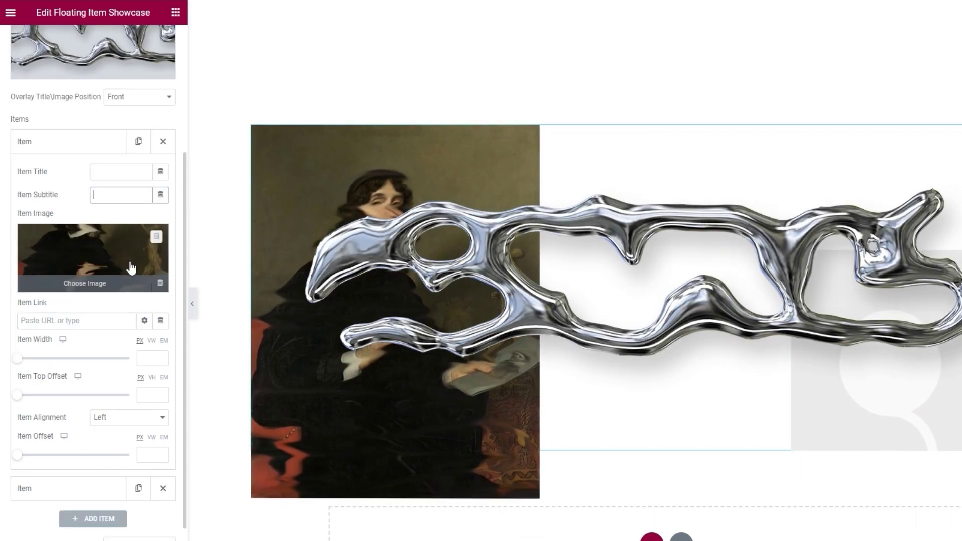
left_click(97, 315)
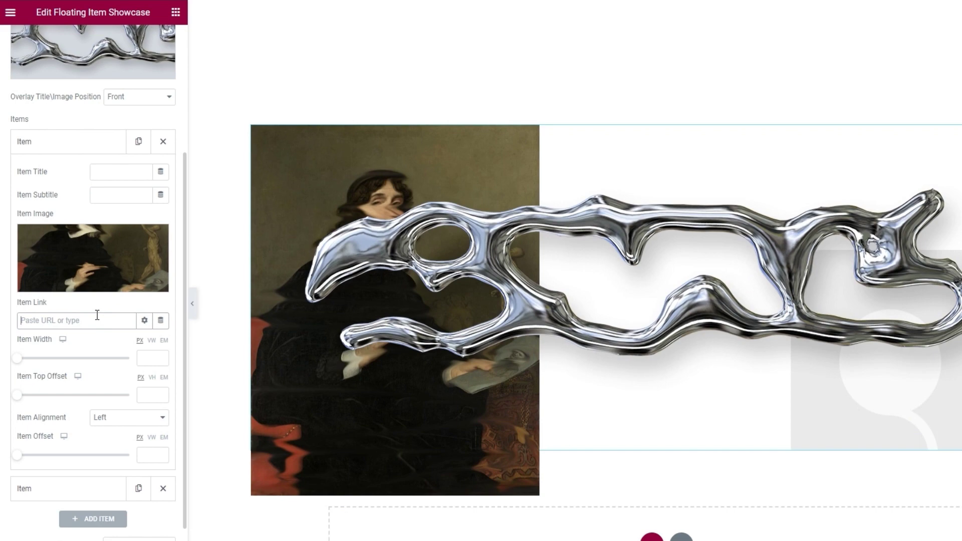
type("#")
Set the first item's width to 347 and remove its top offset
left_click_drag(19, 360, 48, 366)
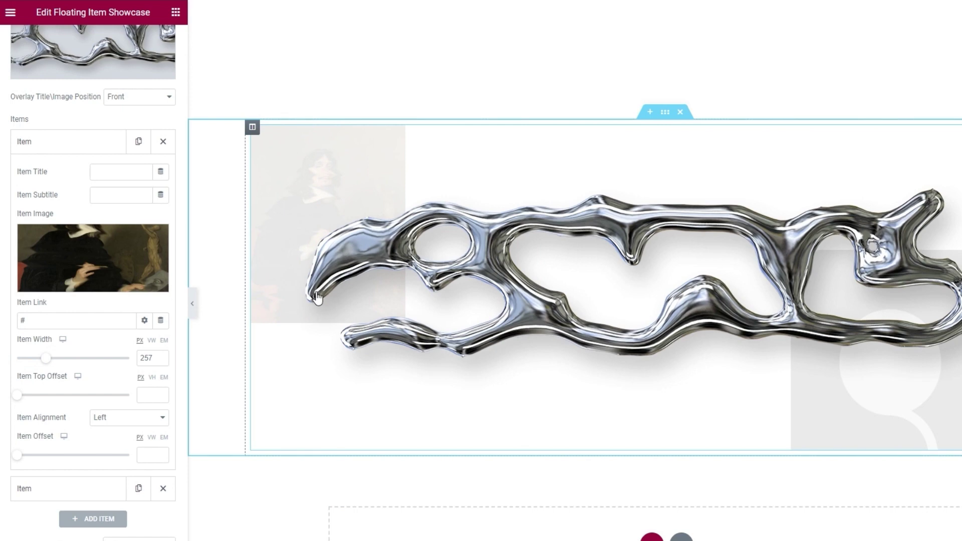
double_click(145, 359)
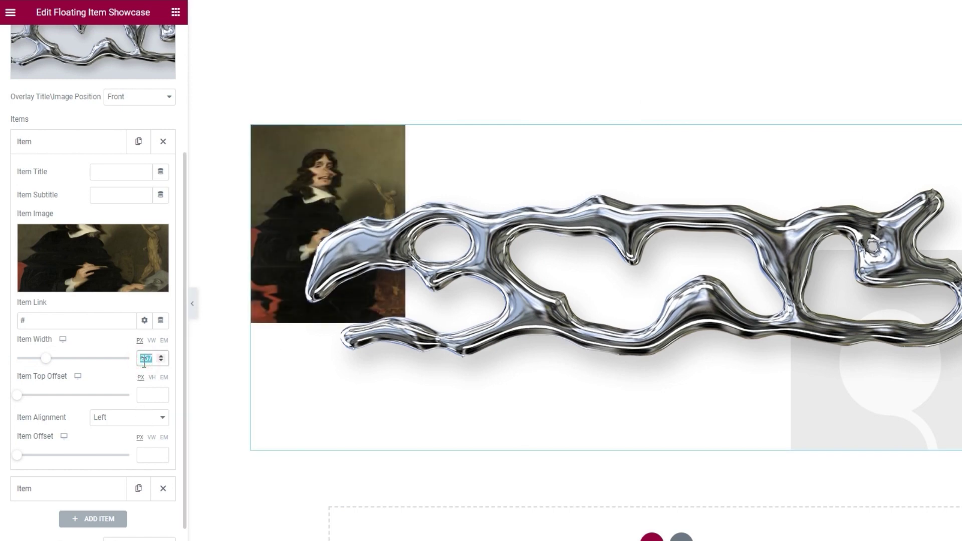
type("347")
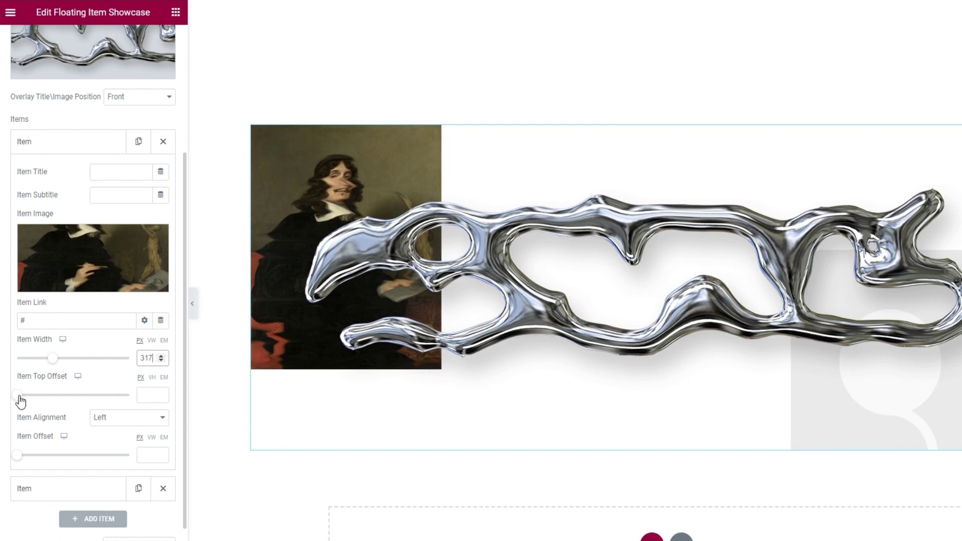
left_click_drag(20, 400, 28, 402)
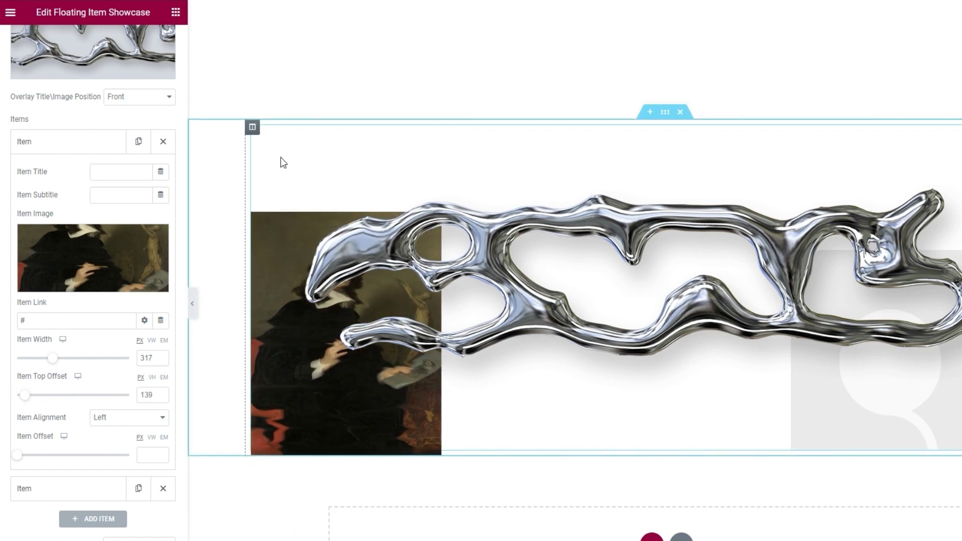
double_click(148, 395)
key("BackSpace")
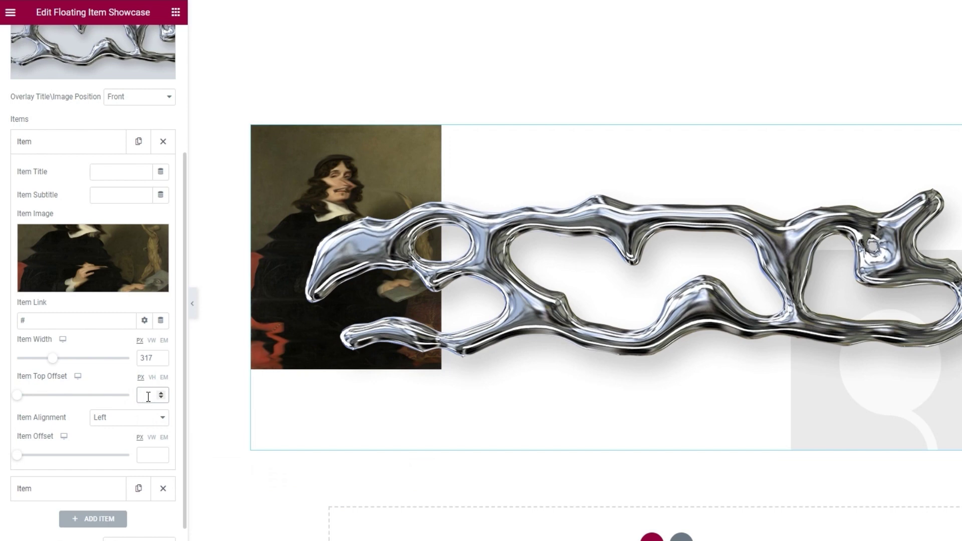
Try Right alignment with a 0 horizontal offset, then return the item to Left alignment
left_click(129, 421)
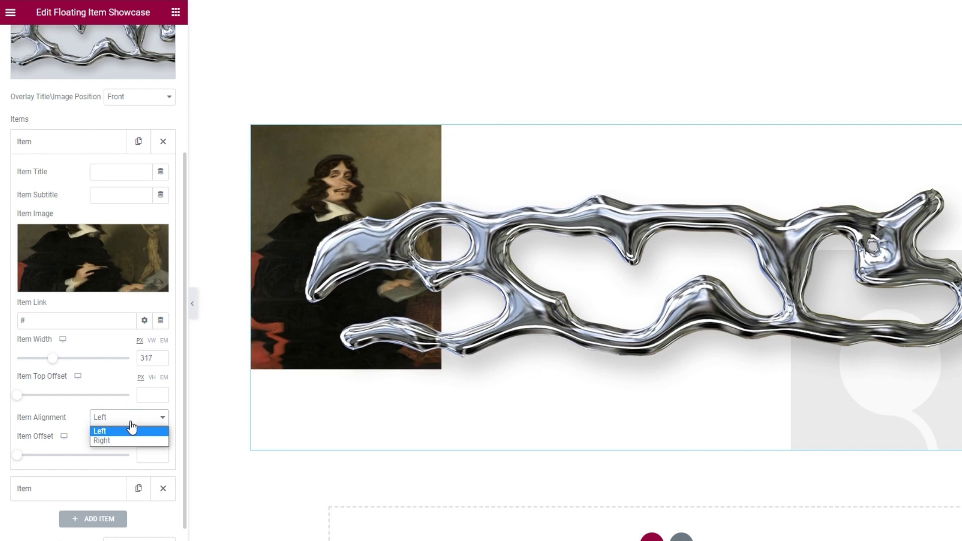
left_click(129, 440)
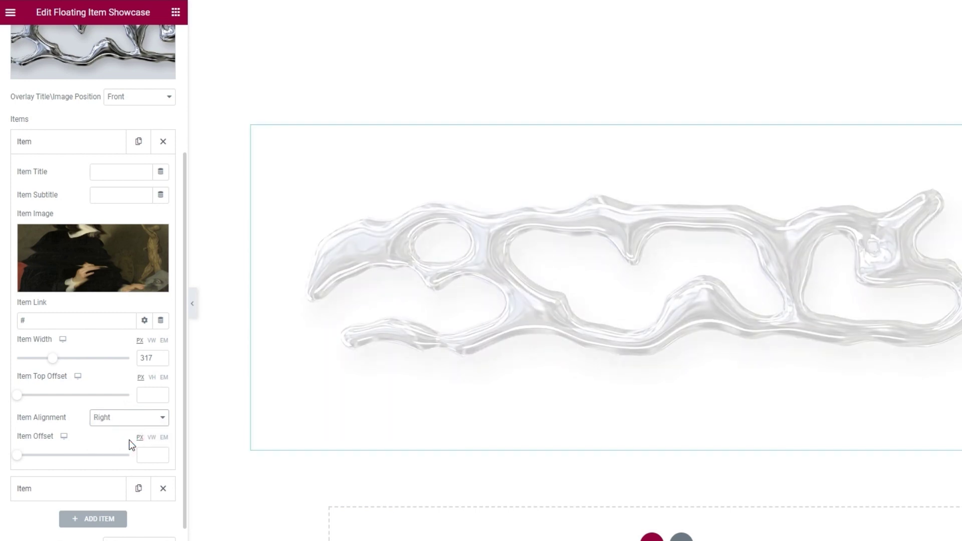
left_click(145, 455)
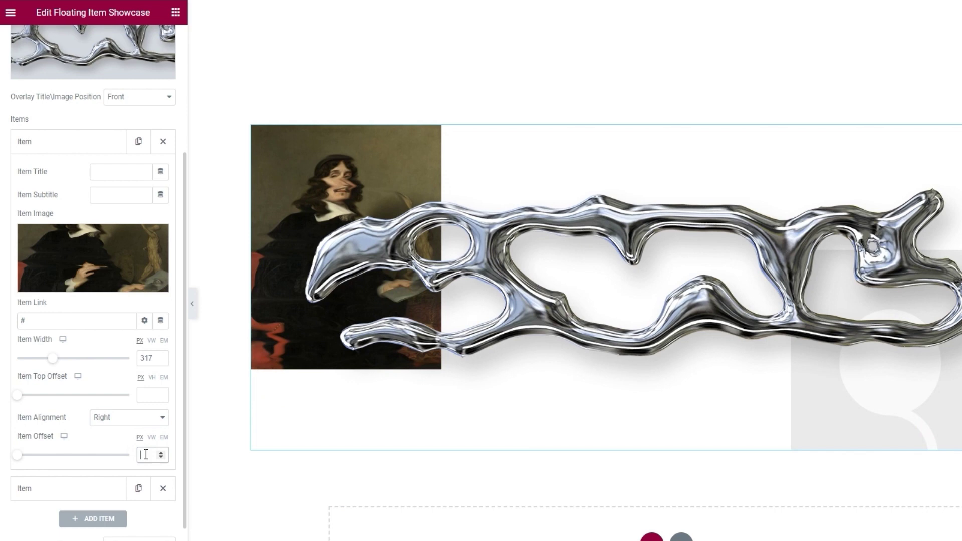
type("0")
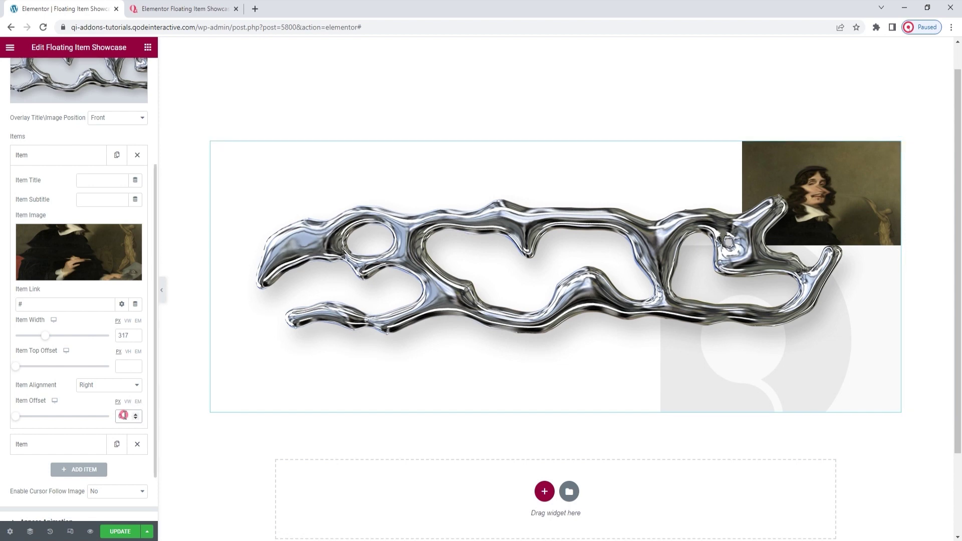
left_click(107, 386)
left_click(105, 394)
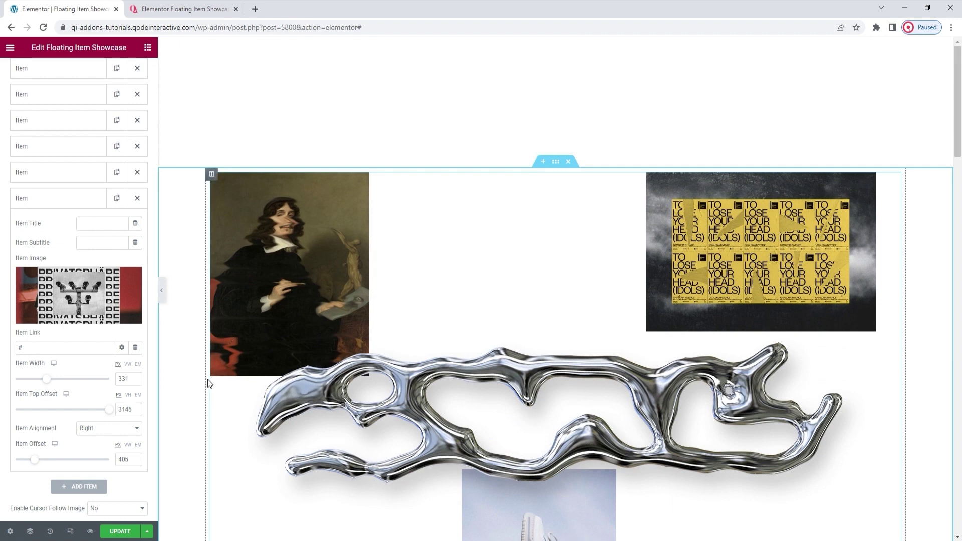
Review the floating images around the chrome overlay, then collapse the last item
scroll(639, 256, "down", 3)
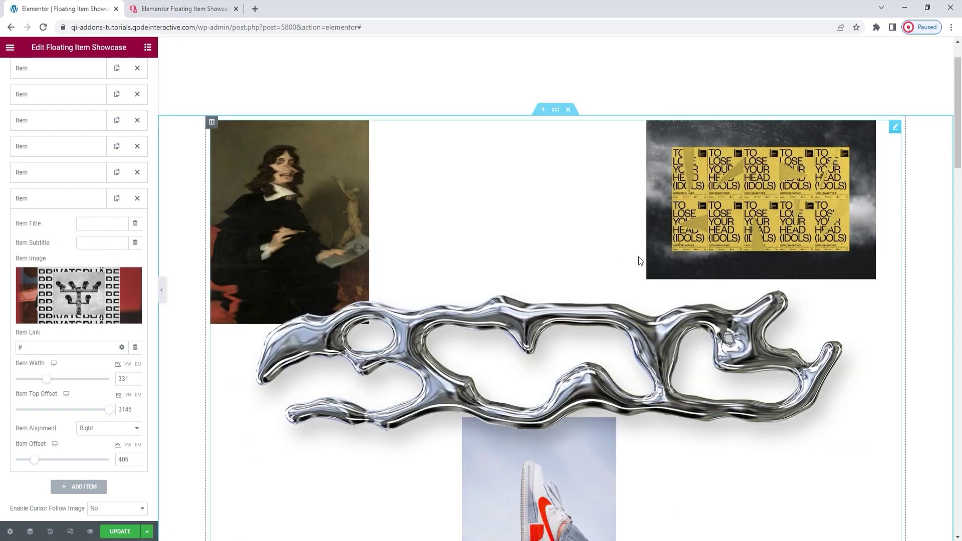
scroll(638, 257, "down", 6)
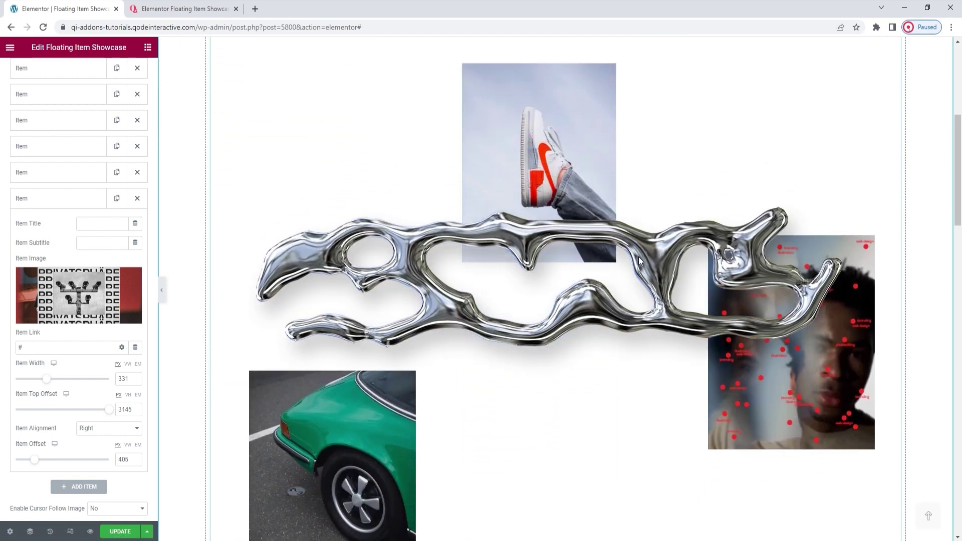
scroll(638, 257, "down", 5)
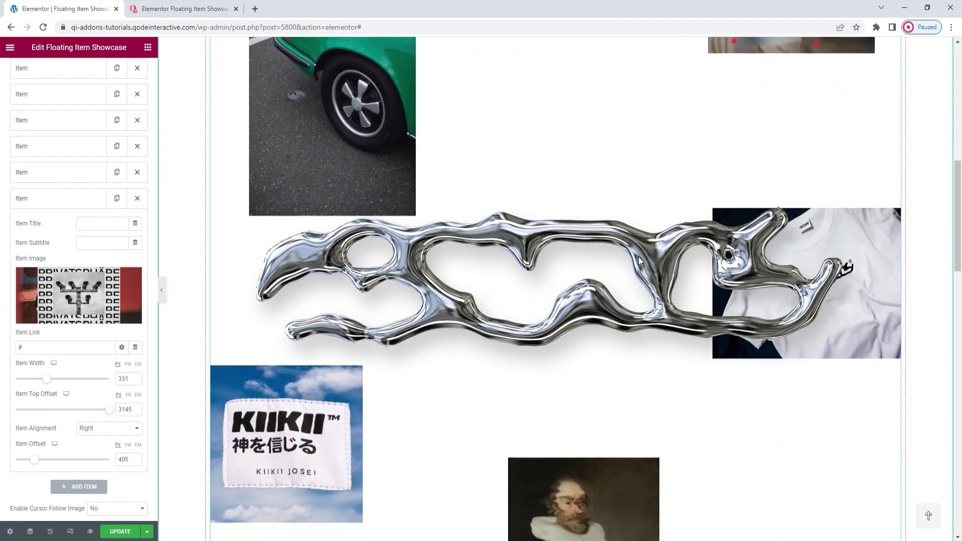
scroll(639, 397, "down", 7)
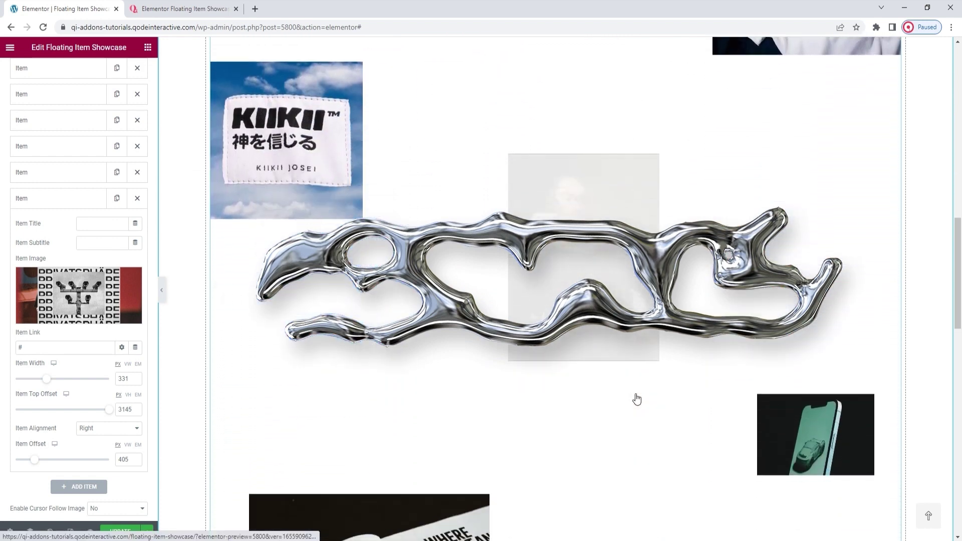
scroll(635, 398, "down", 5)
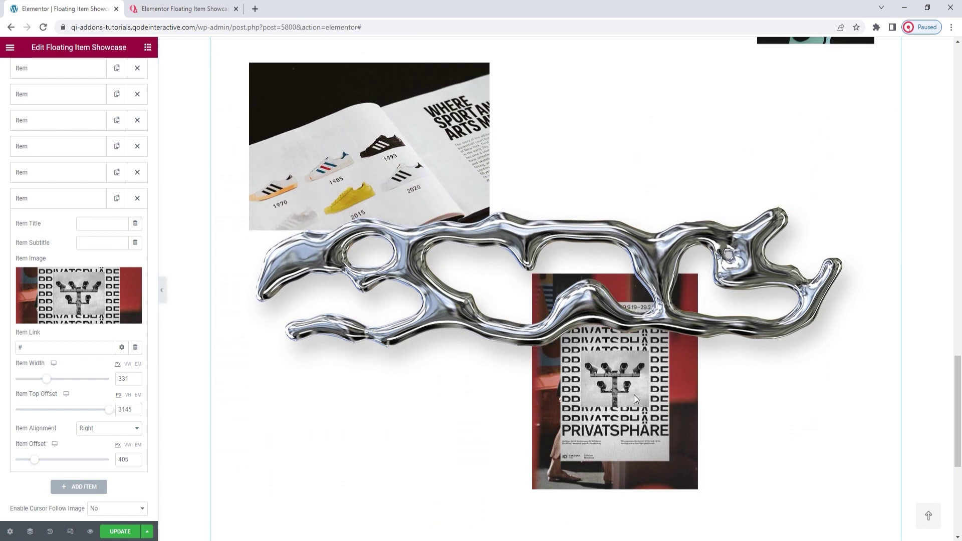
scroll(635, 399, "up", 3)
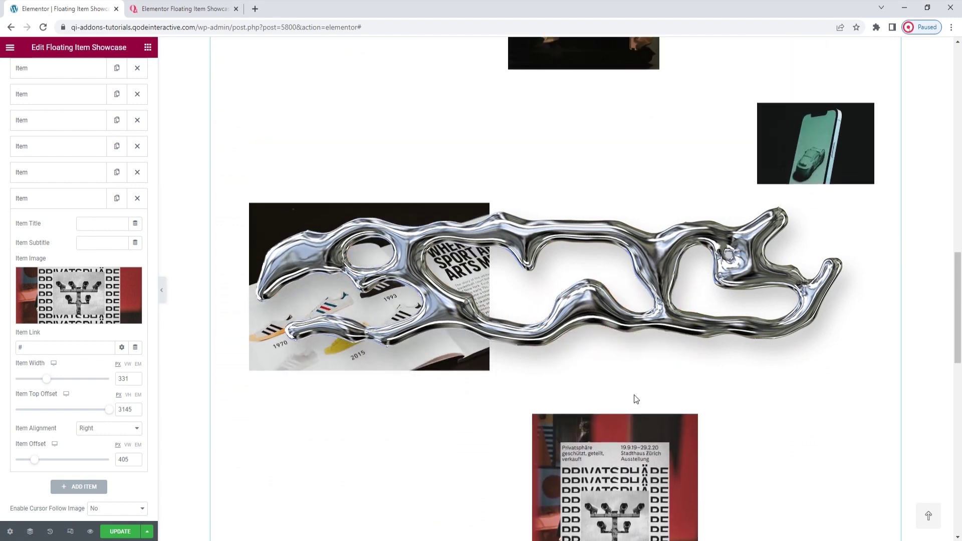
scroll(635, 399, "up", 15)
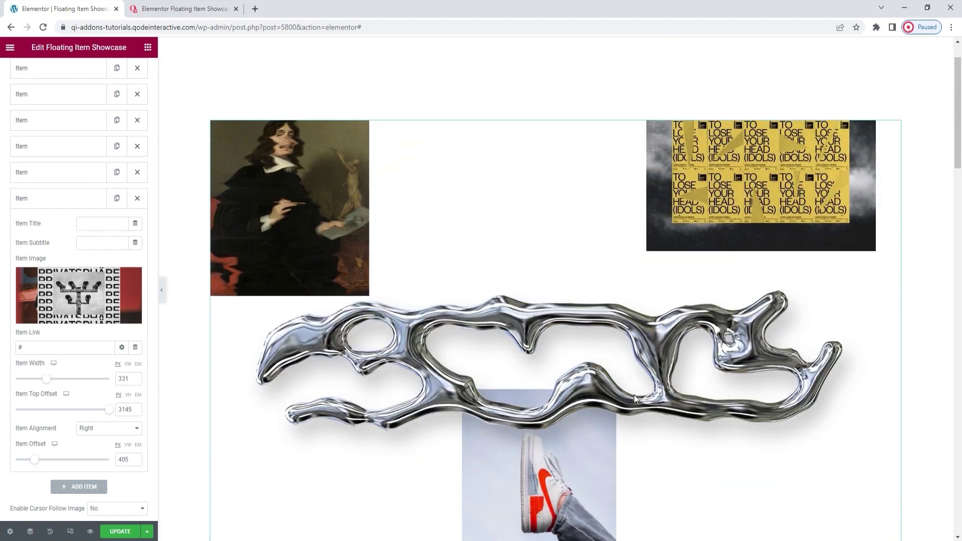
scroll(634, 395, "up", 1)
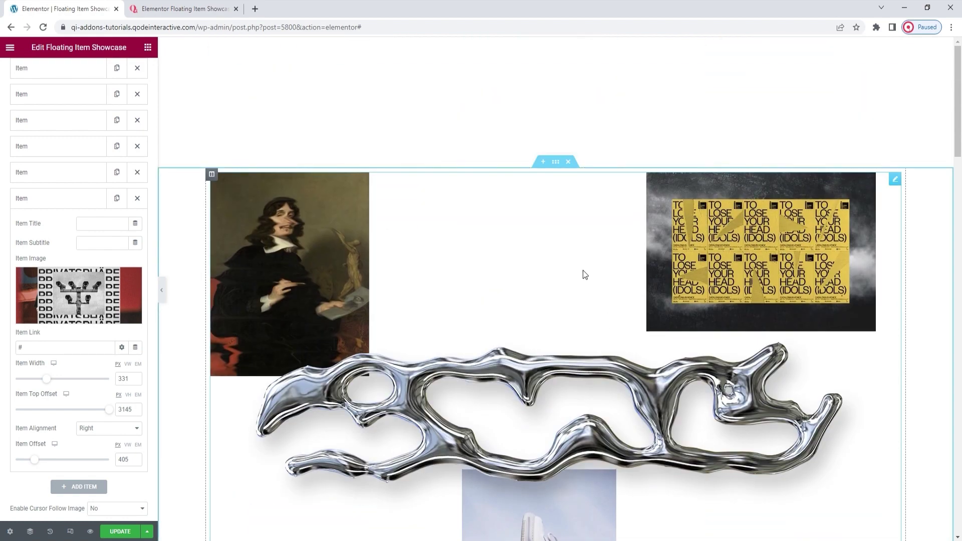
scroll(584, 274, "down", 1)
left_click(74, 201)
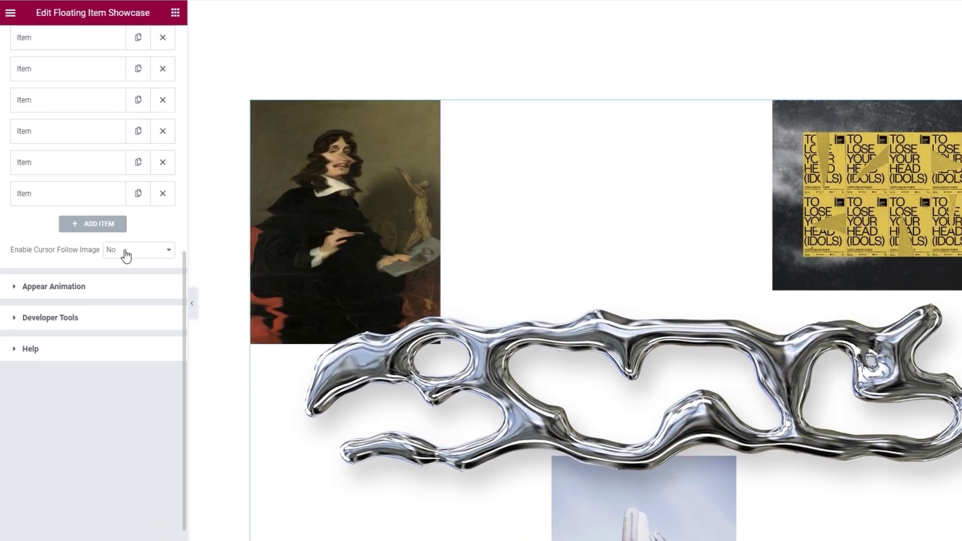
left_click(107, 249)
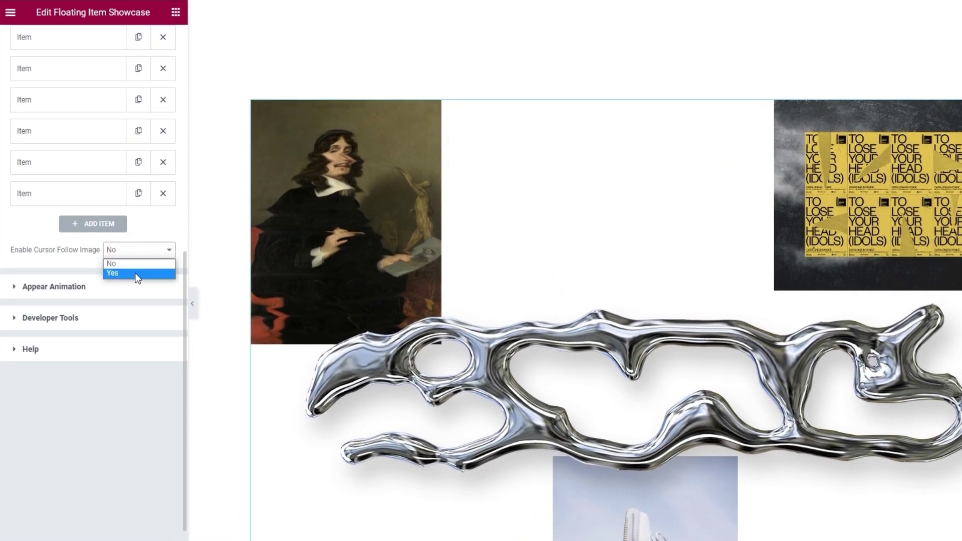
left_click(134, 273)
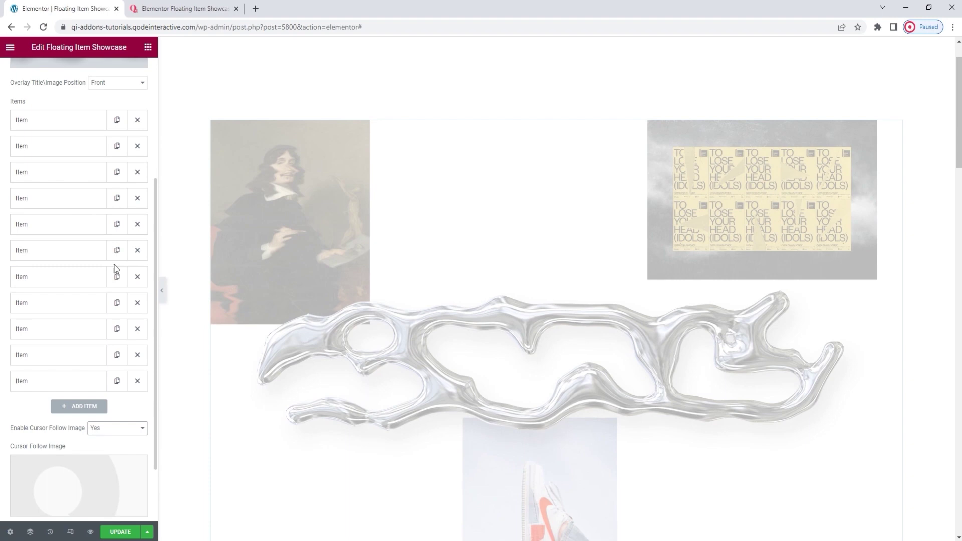
scroll(114, 266, "down", 2)
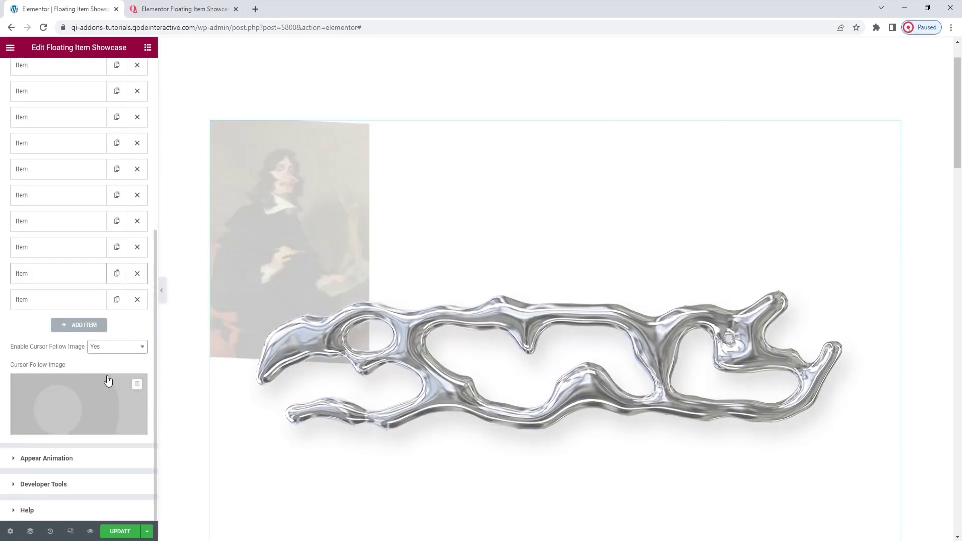
left_click(107, 383)
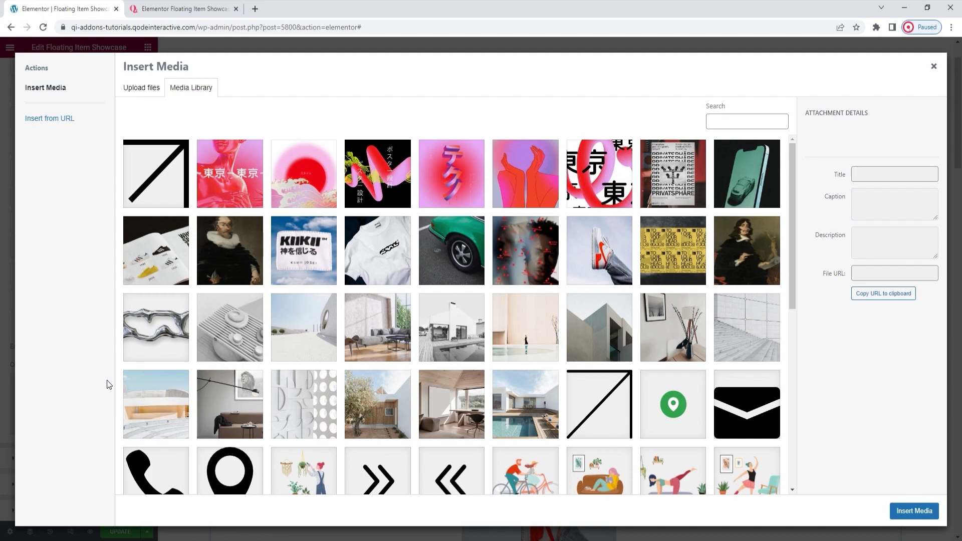
left_click(179, 187)
left_click(917, 513)
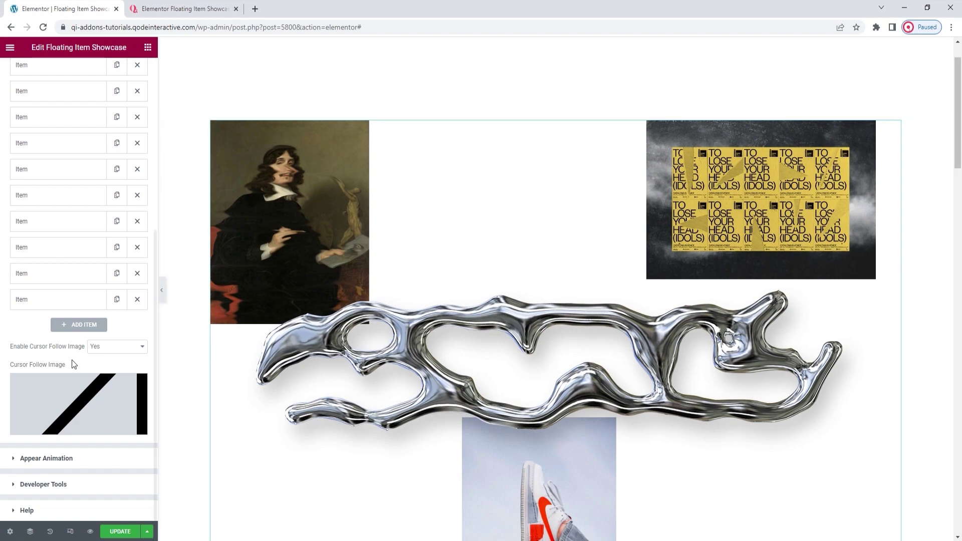
left_click(93, 347)
left_click(103, 357)
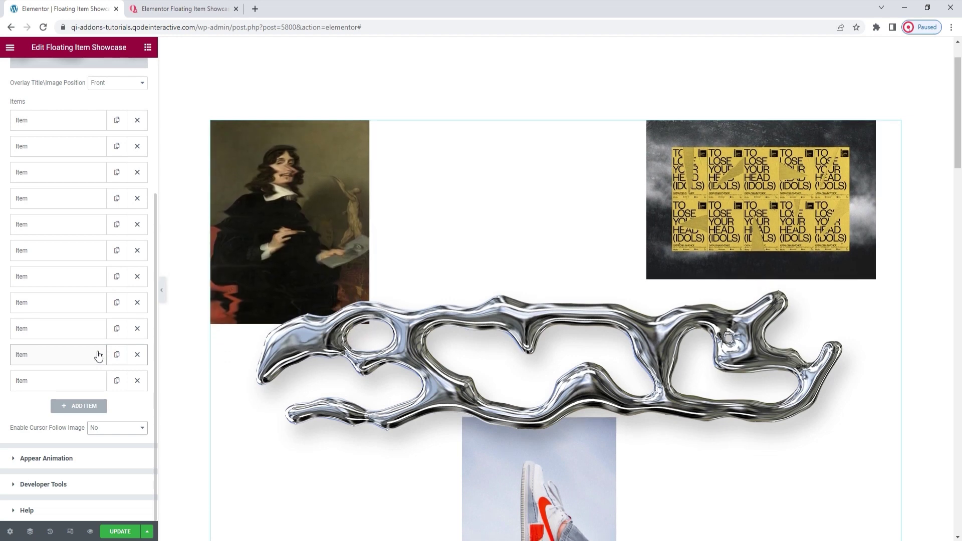
Try the From Center, none and From Bottom appear animations, settling on From Center
left_click(99, 457)
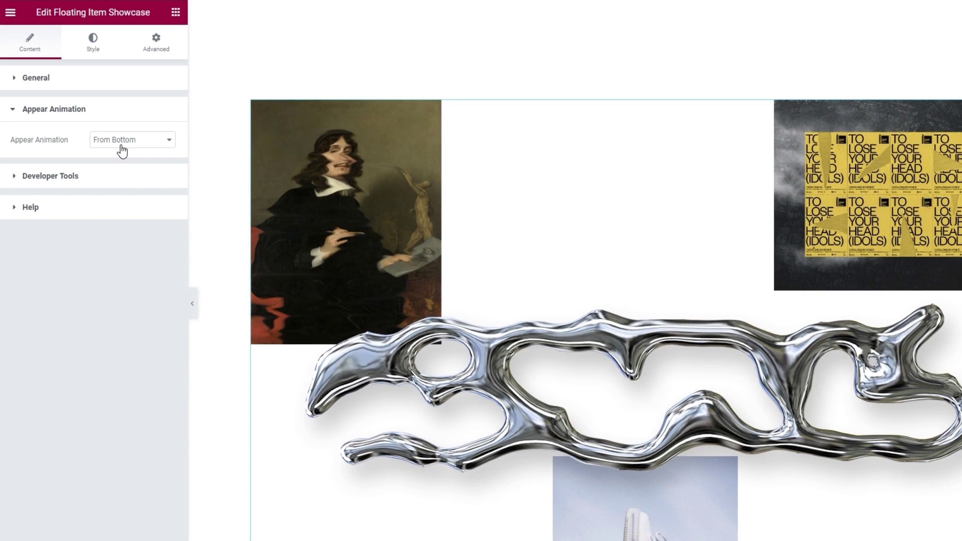
left_click(122, 149)
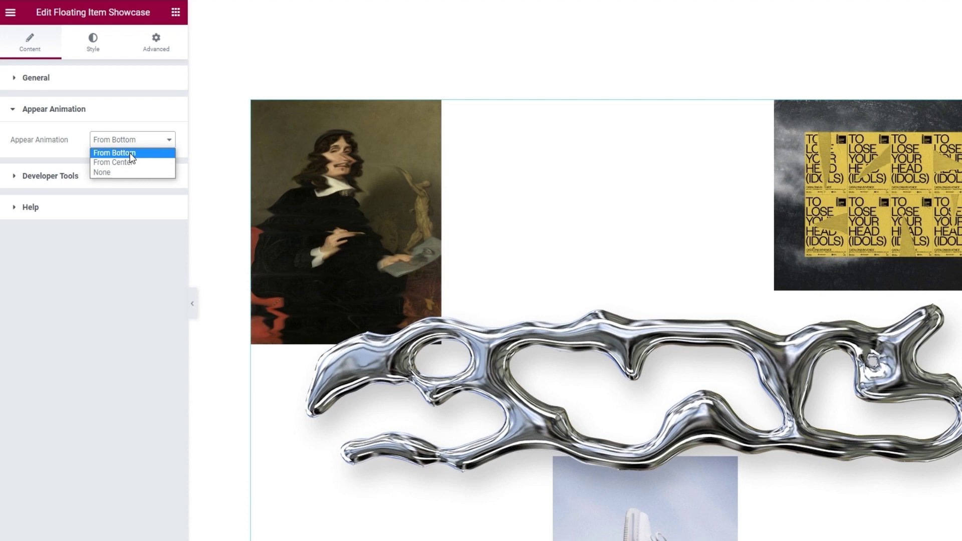
left_click(134, 160)
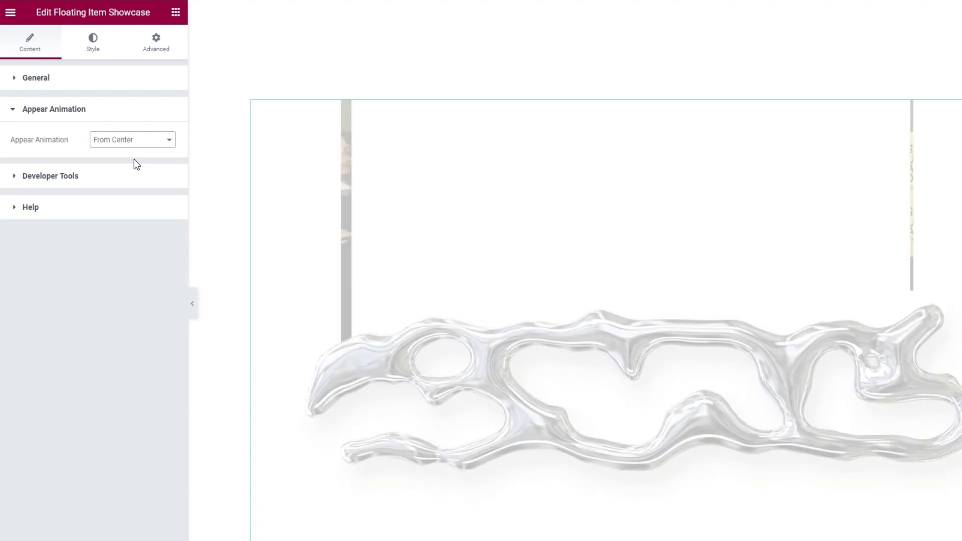
left_click(131, 142)
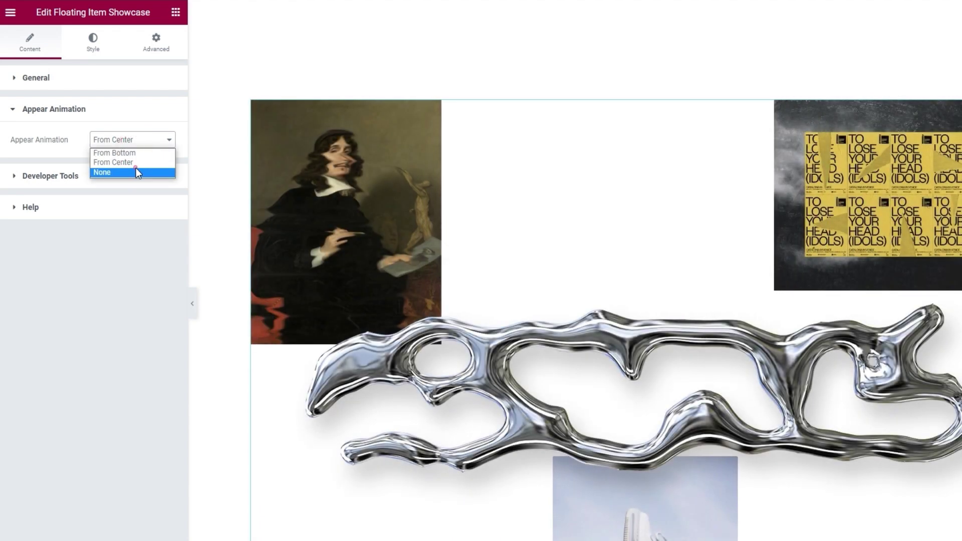
left_click(138, 172)
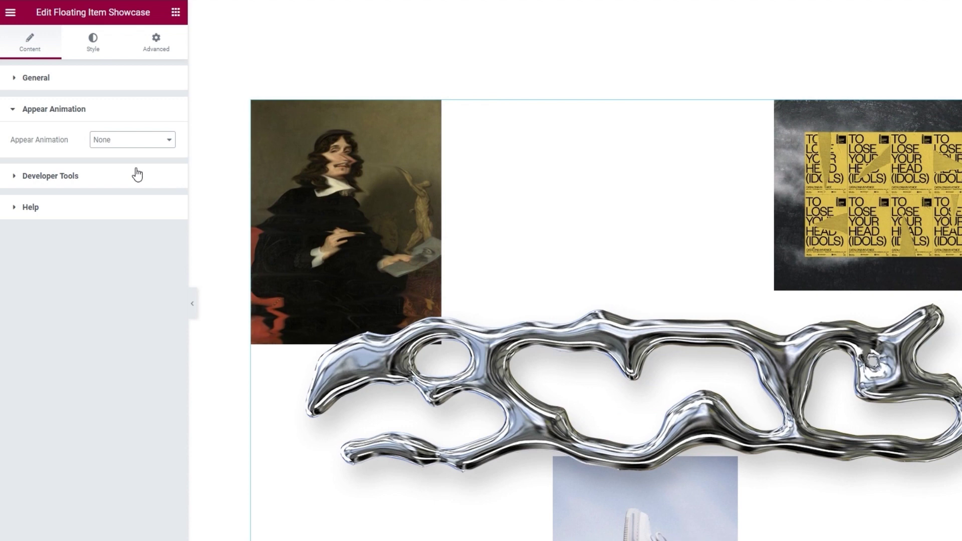
left_click(134, 142)
left_click(134, 152)
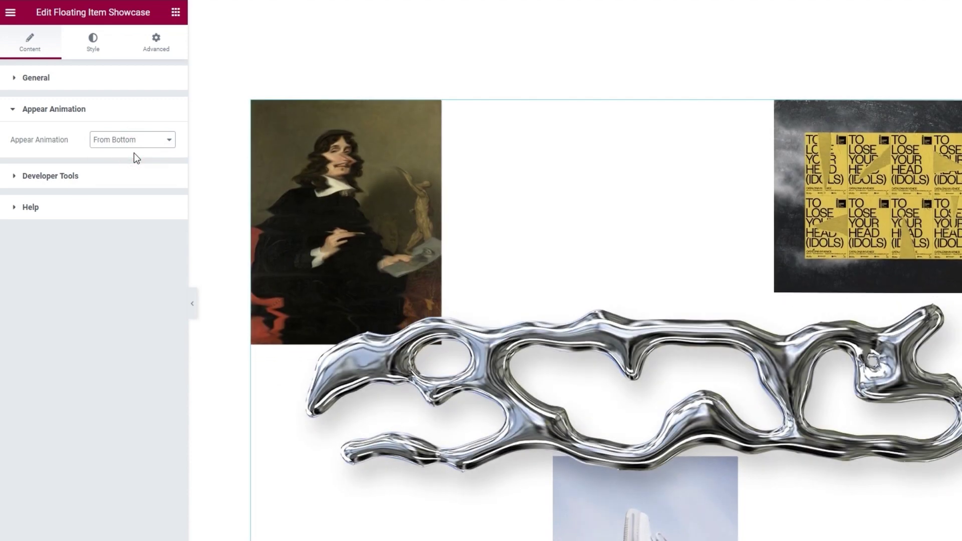
left_click(133, 143)
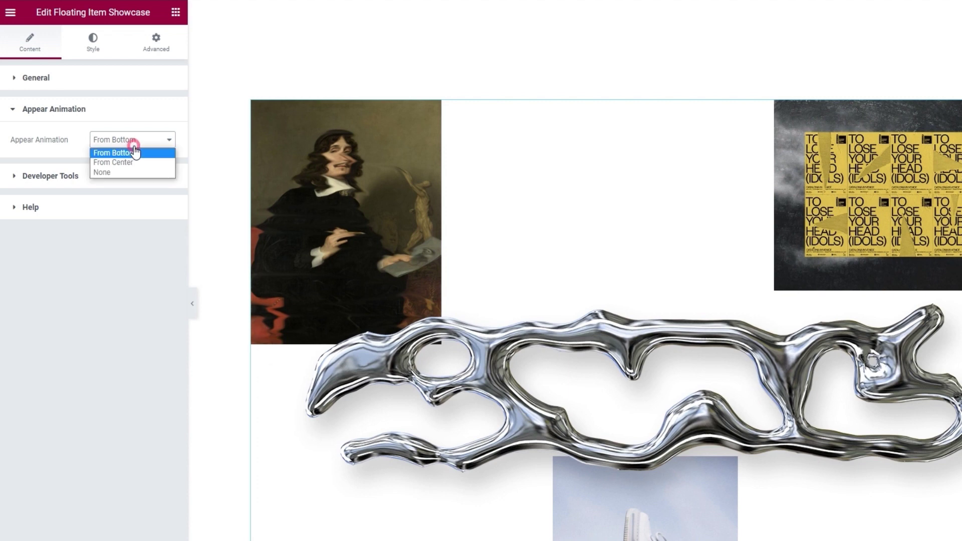
left_click(134, 161)
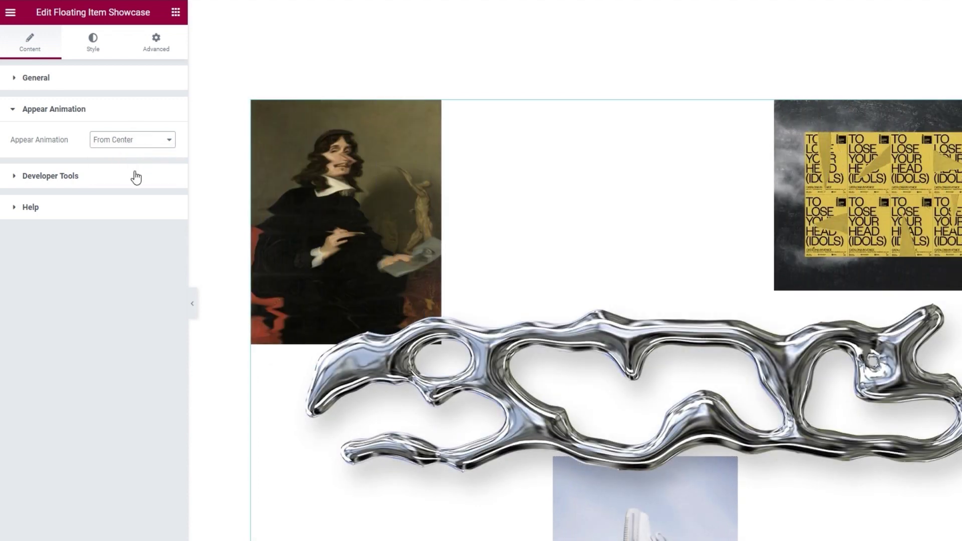
left_click(136, 177)
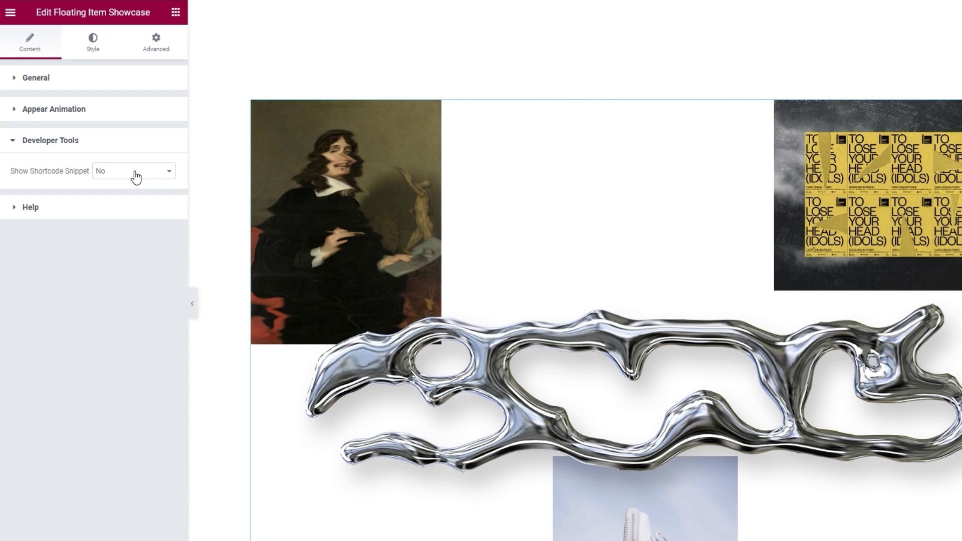
Set Show Shortcode Snippet to Yes, back to No, and expand the Help links
left_click(135, 177)
left_click(128, 193)
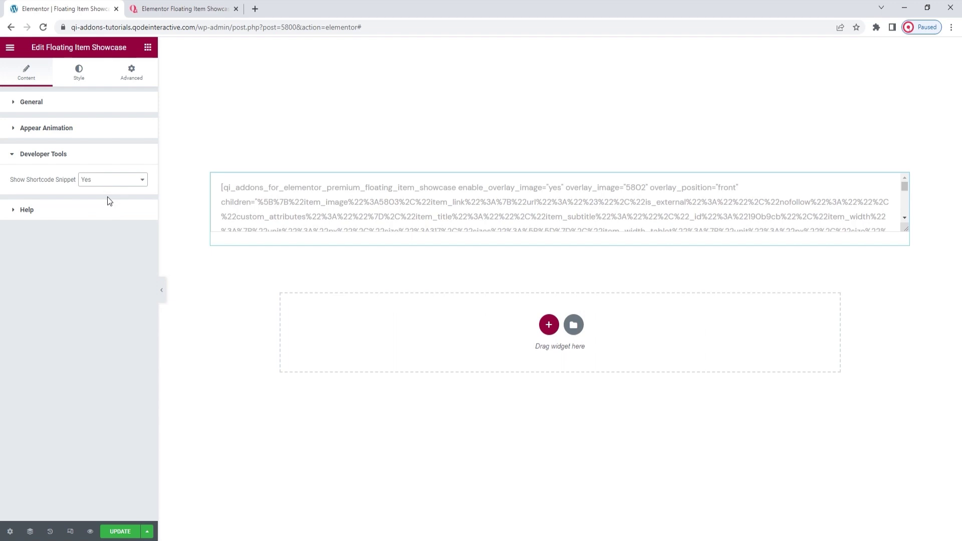
left_click(104, 179)
left_click(104, 191)
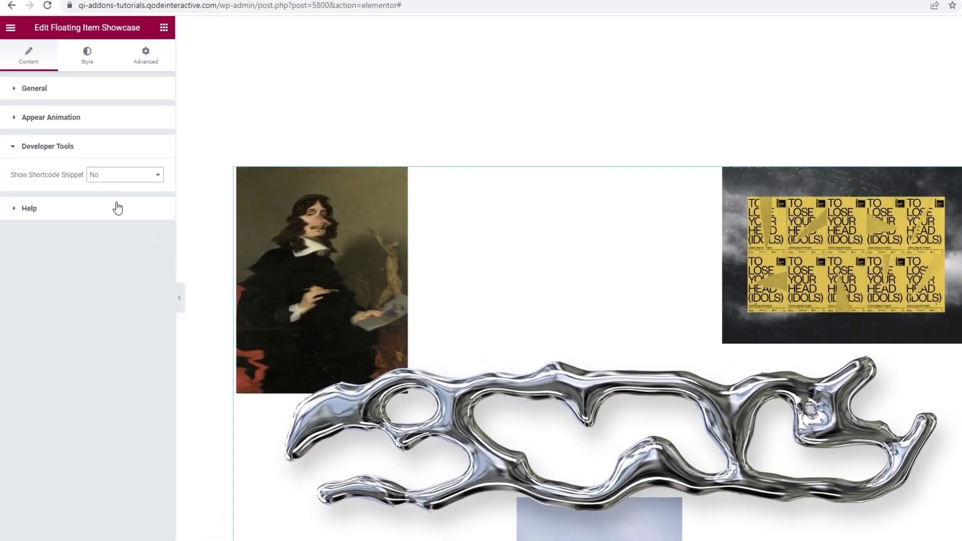
left_click(105, 208)
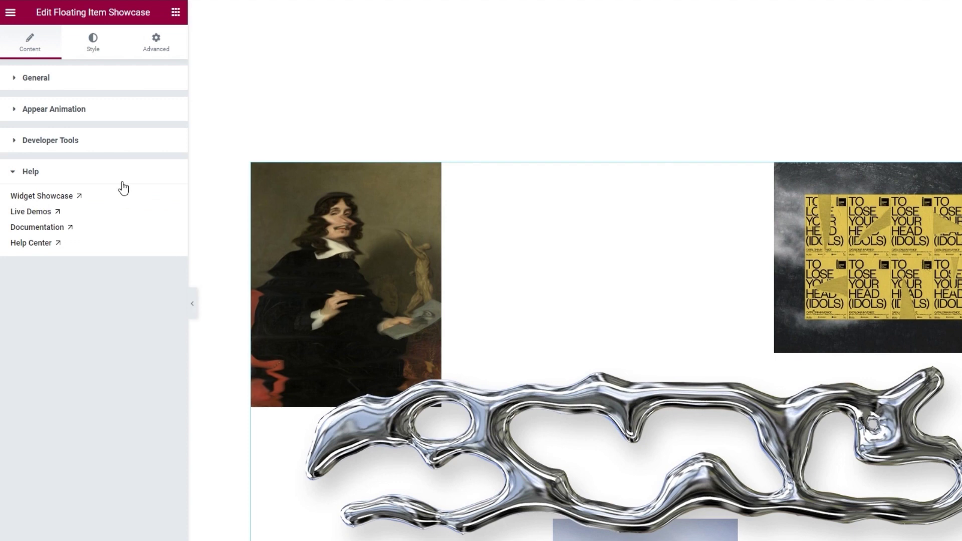
Collapse Help, raise the Style tab's overlay padding to 98 px, then clear it
left_click(123, 185)
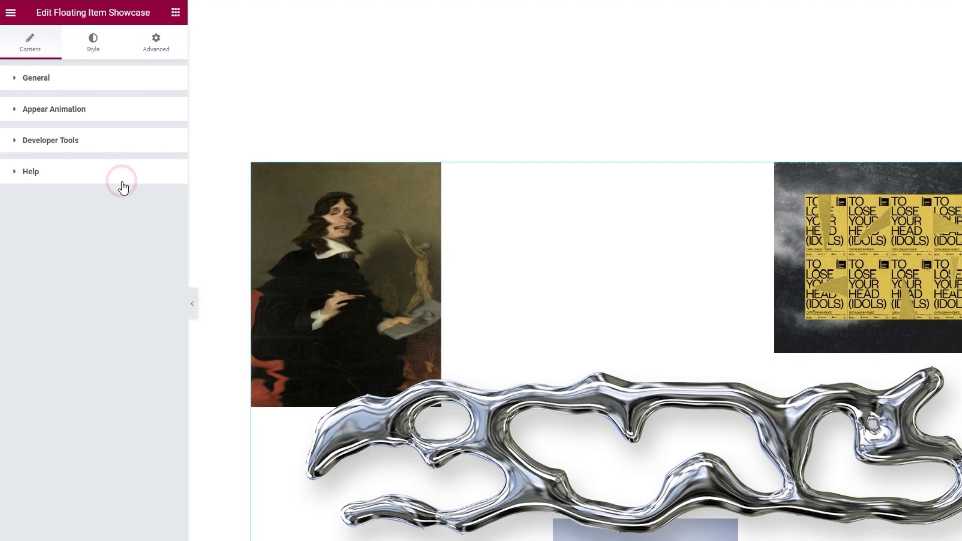
left_click(95, 56)
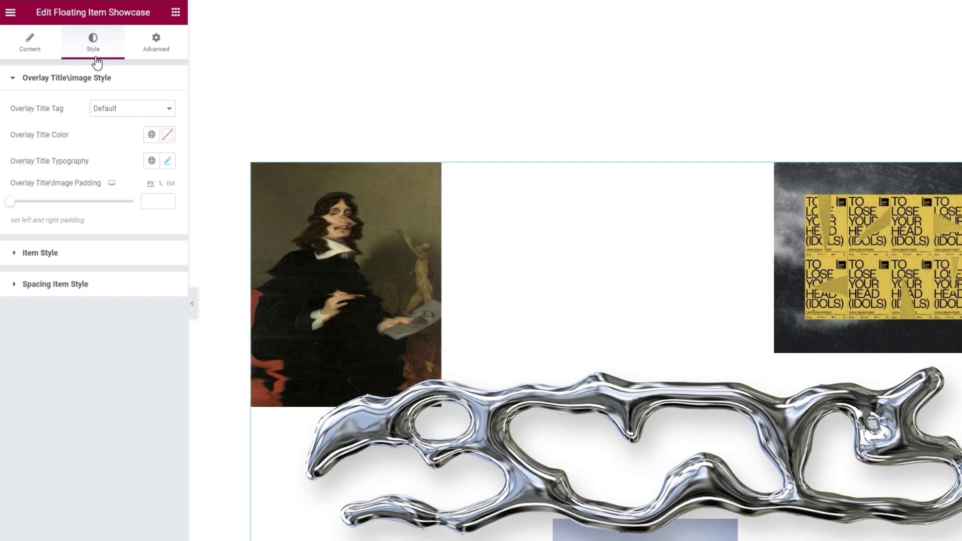
scroll(293, 254, "down", 1)
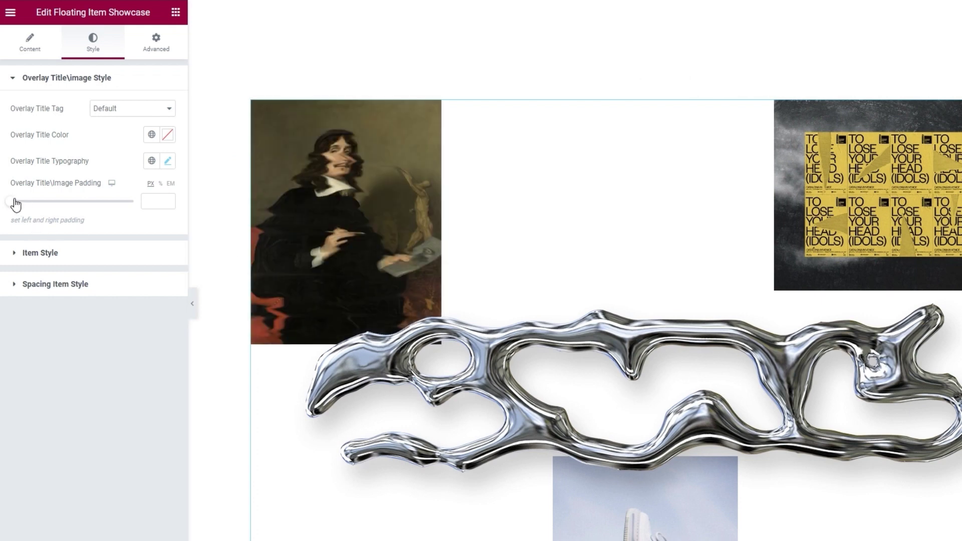
left_click_drag(16, 203, 136, 207)
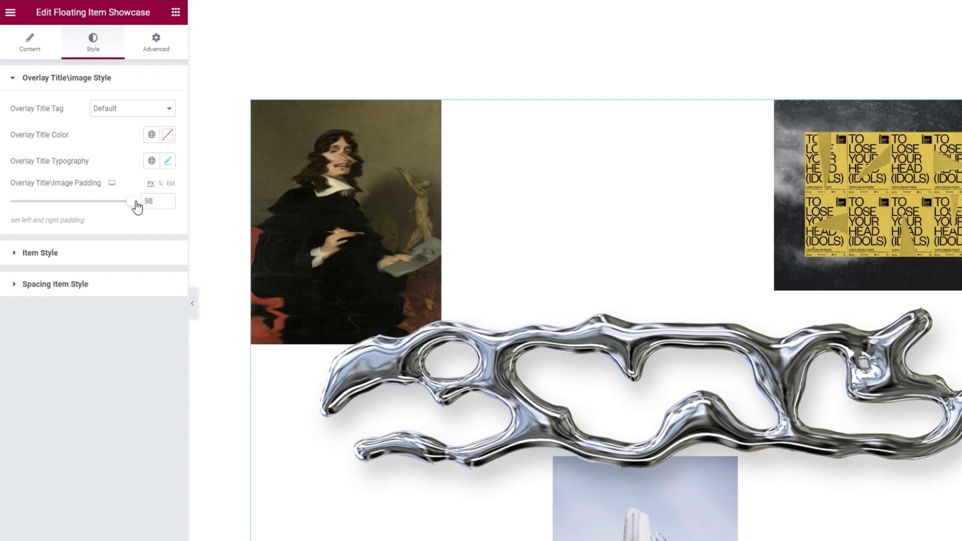
double_click(146, 200)
key("BackSpace")
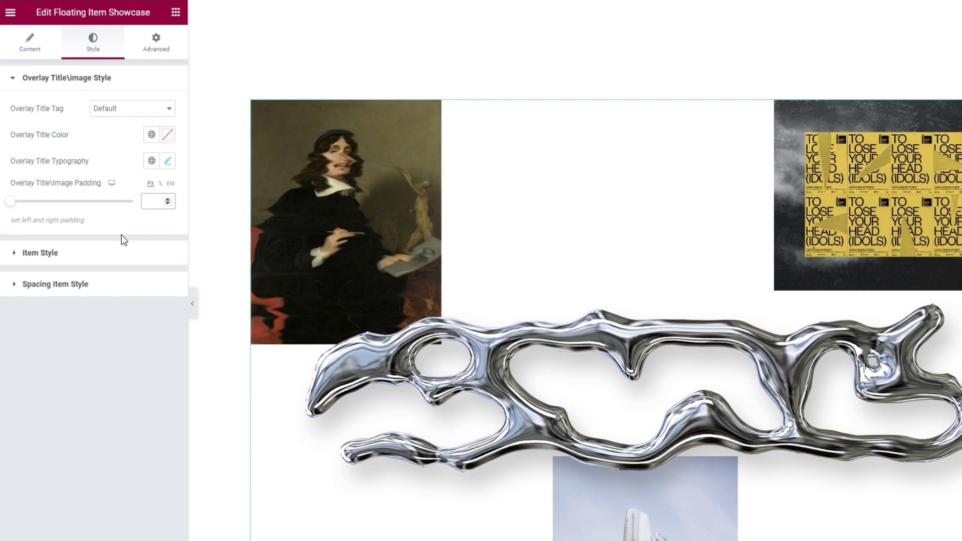
Expand Item Style and enter #00000024 as the hover background colour
left_click(119, 252)
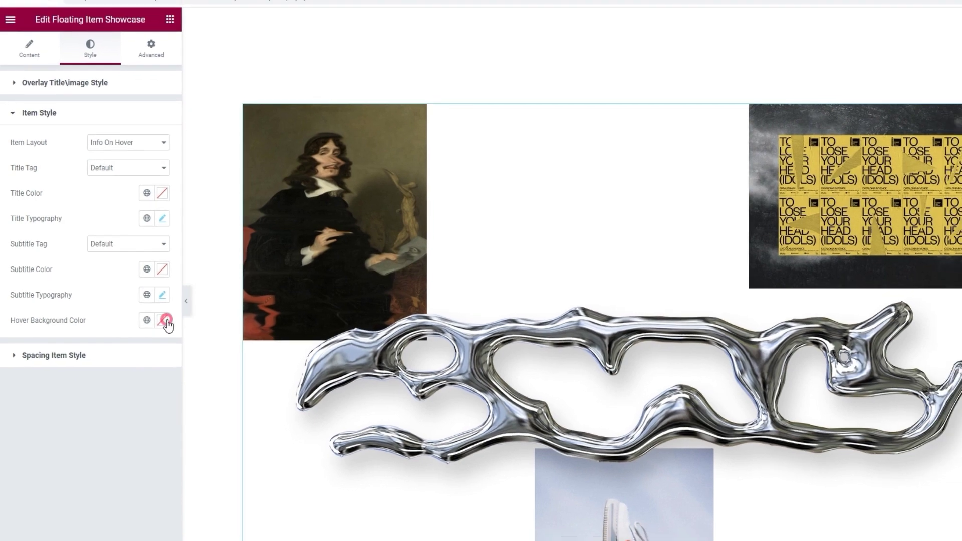
left_click(167, 323)
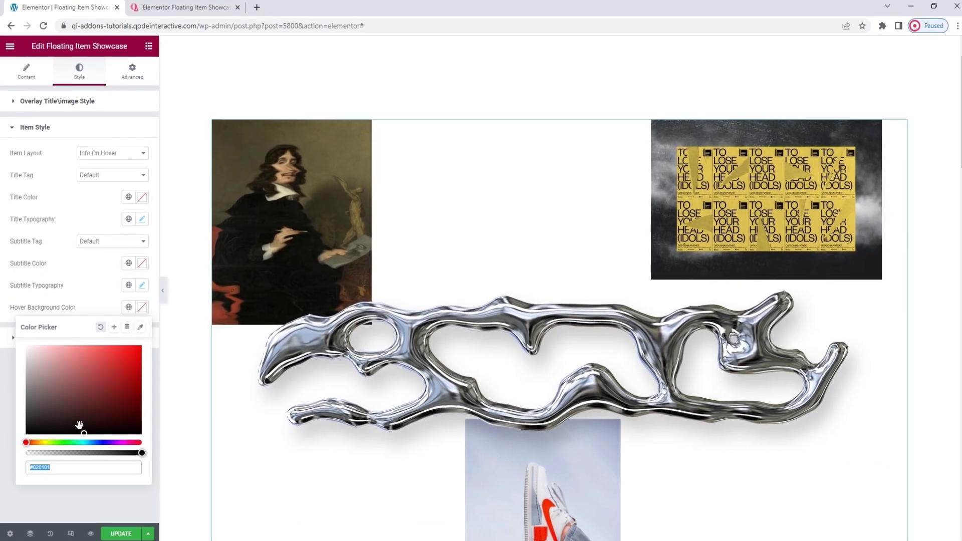
left_click(98, 473)
triple_click(92, 515)
type("#0")
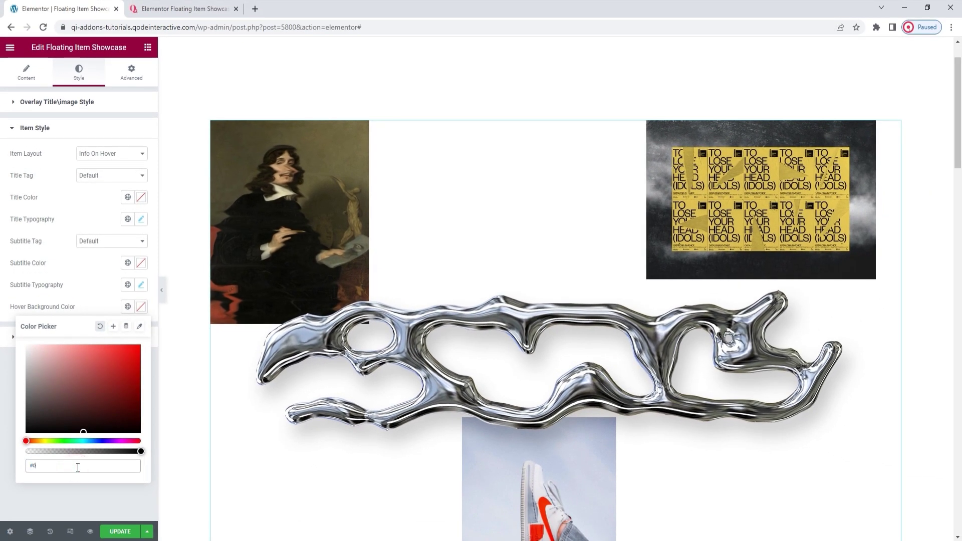
type("0000024")
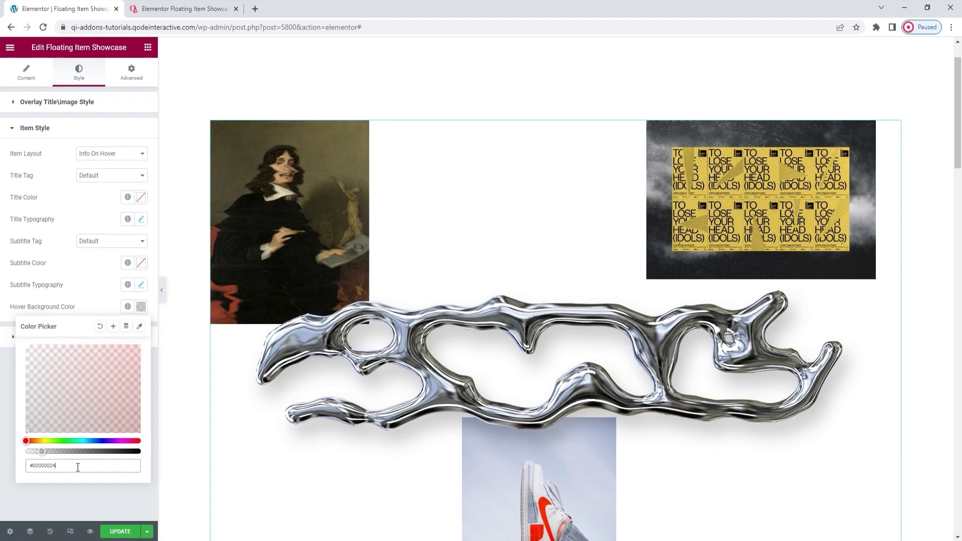
left_click(89, 298)
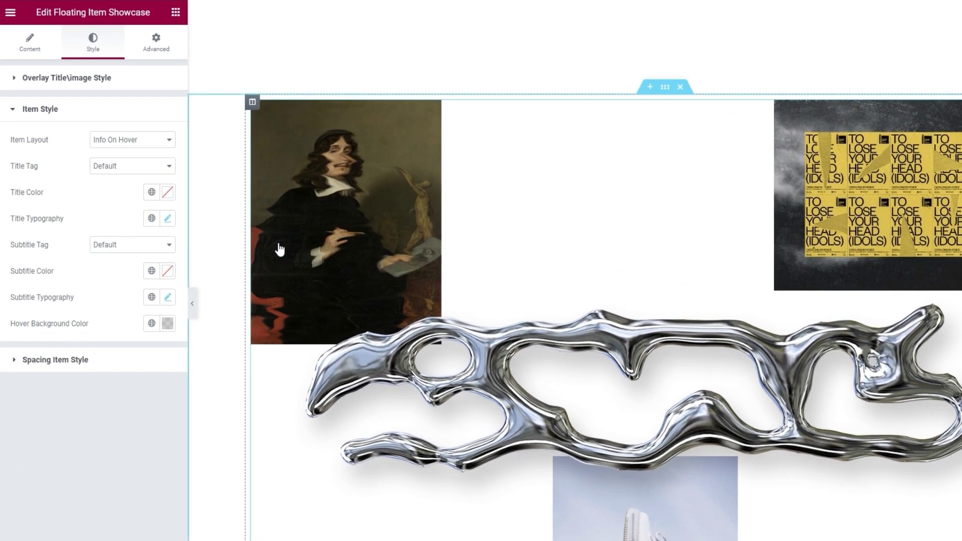
scroll(606, 511, "down", 1)
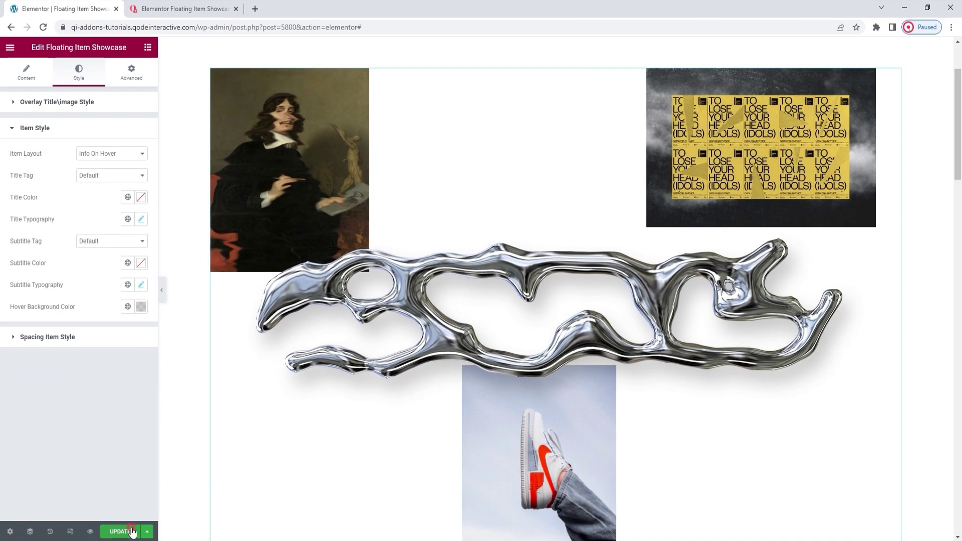
Save the page with Update and scroll the canvas to review the showcase
left_click(132, 532)
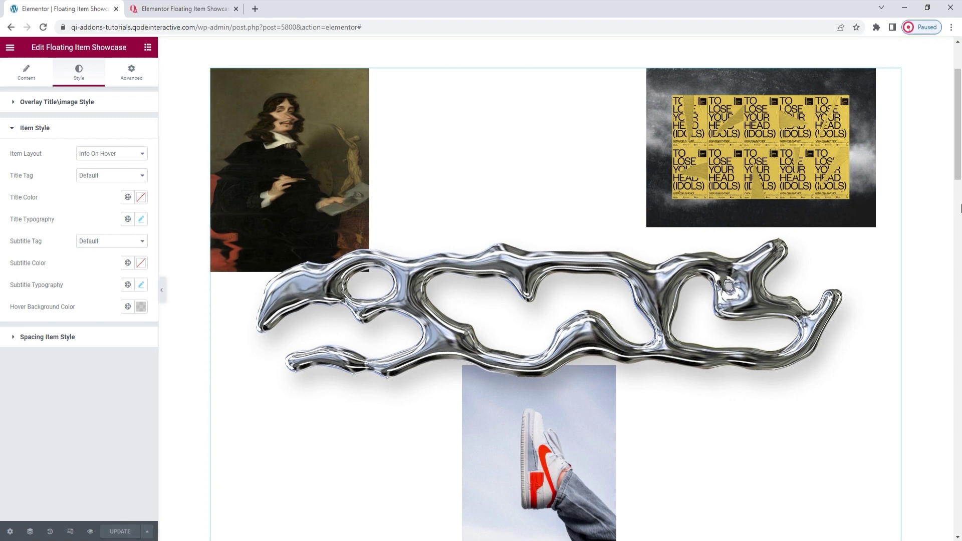
left_click_drag(958, 173, 960, 486)
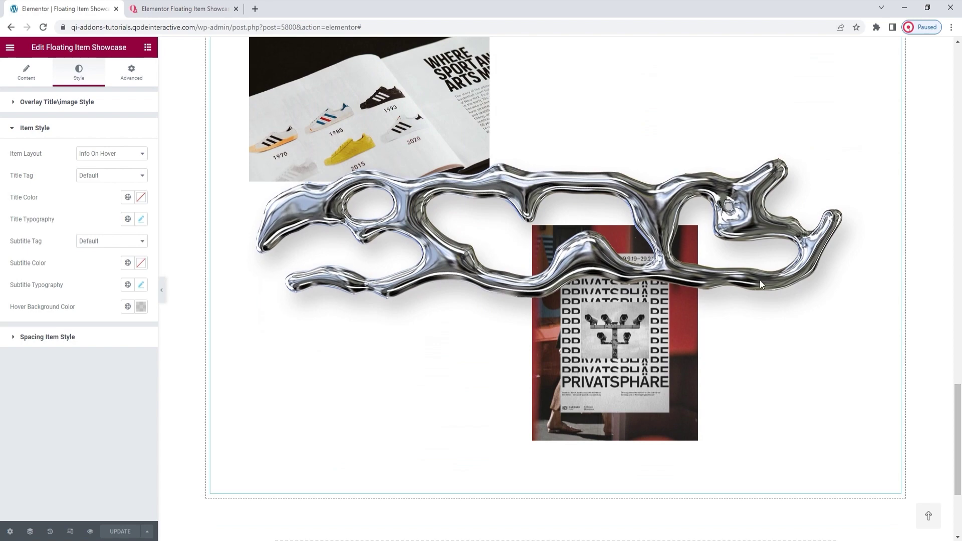
Go to the demo page tab, return to its top, and scroll to step 02
left_click(221, 8)
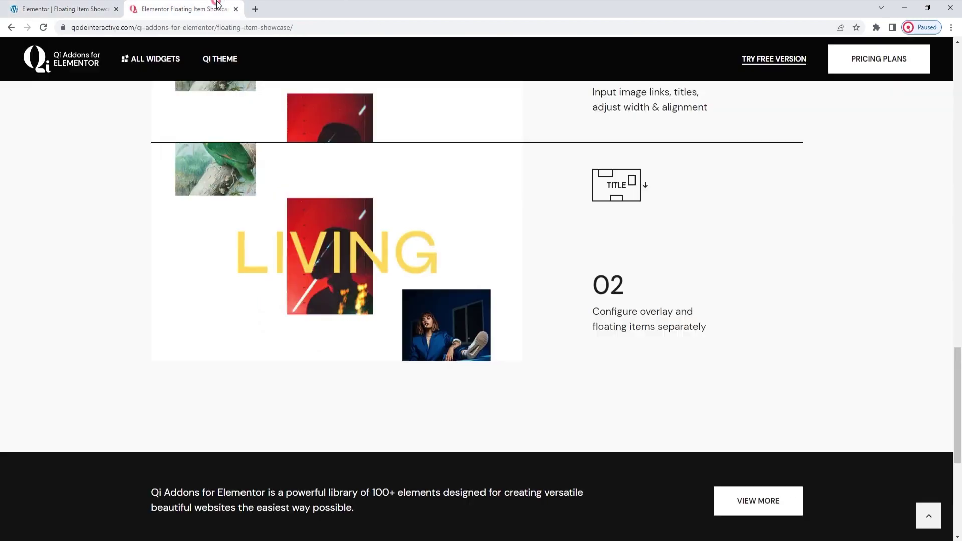
left_click(928, 517)
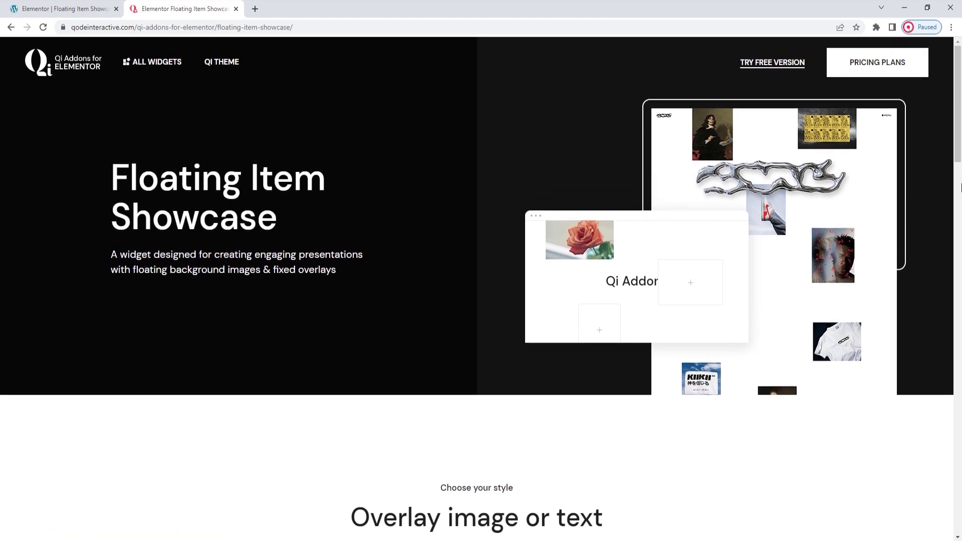
left_click_drag(953, 131, 960, 430)
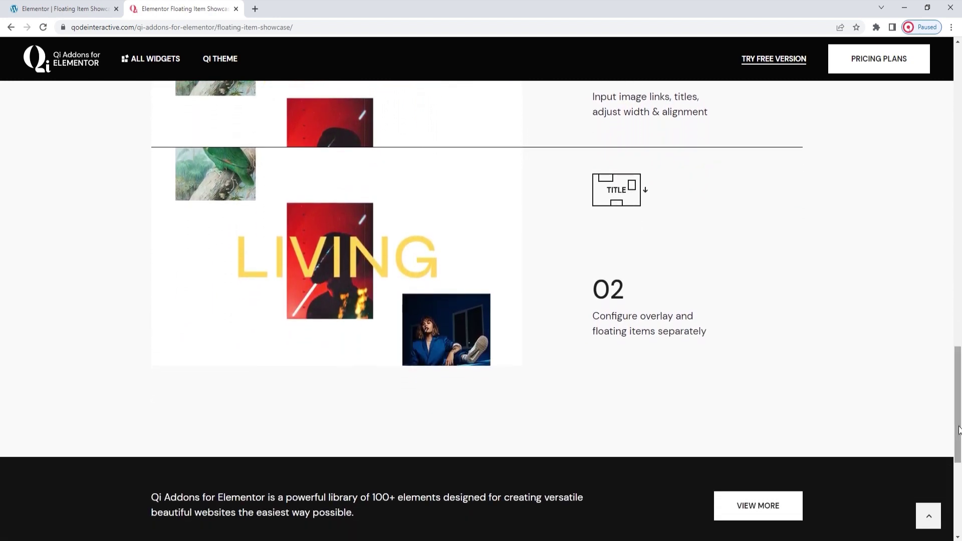